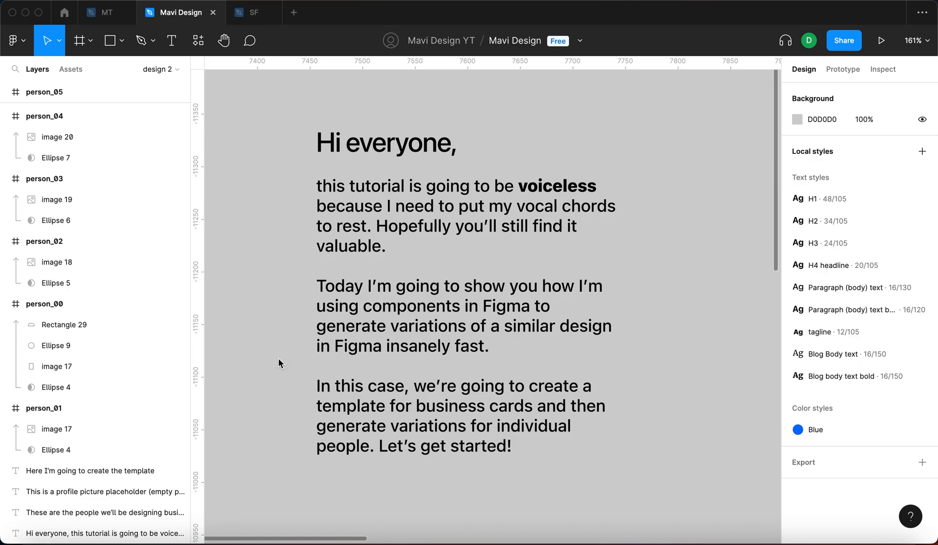
Step: Read the introduction note on the canvas and the notes beside the profile placeholder and people photos
double_click(371, 306)
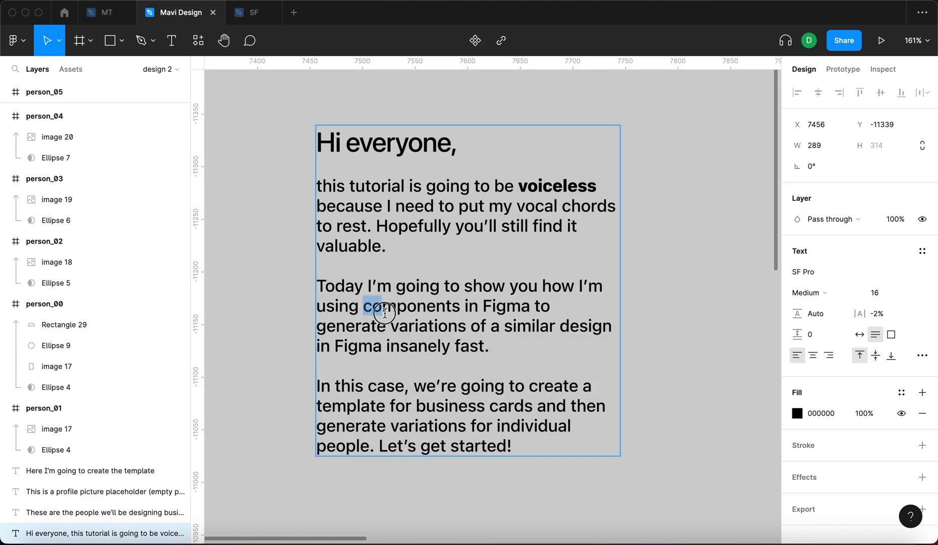
drag(384, 312, 450, 345)
drag(317, 406, 374, 448)
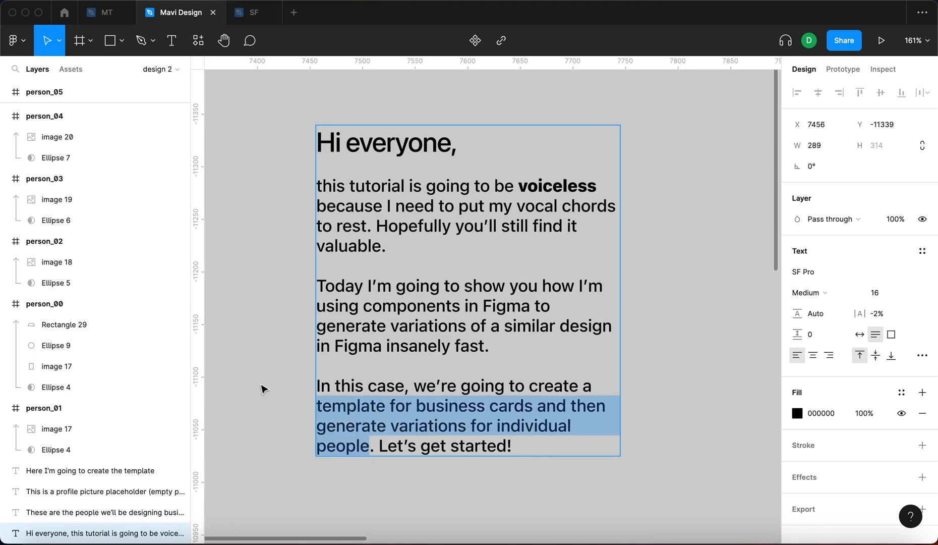
click(265, 389)
scroll(267, 371, down, 10)
scroll(438, 162, up, 5)
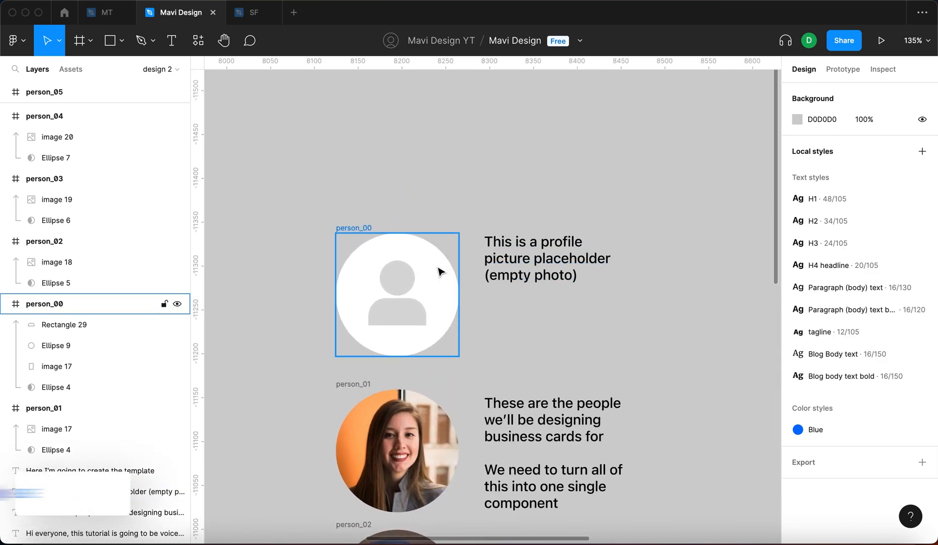
scroll(574, 354, down, 5)
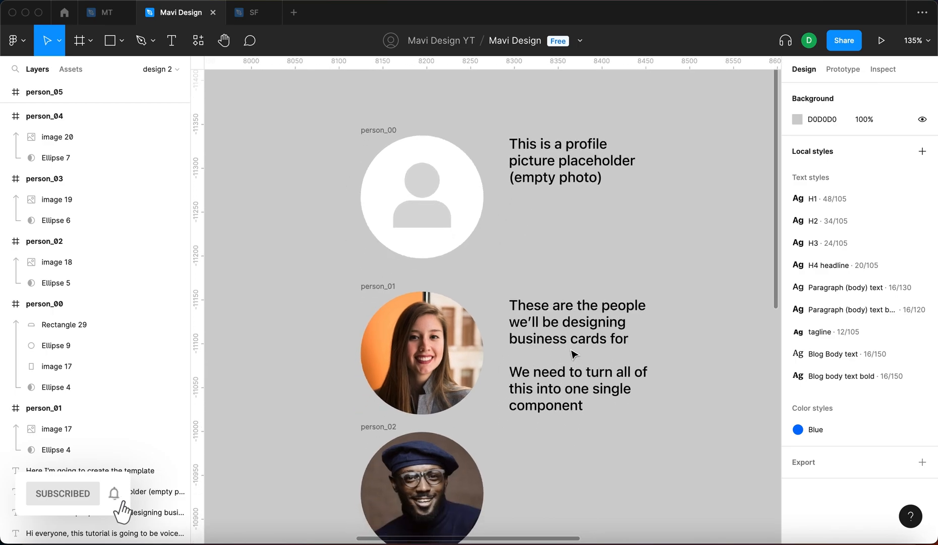
double_click(601, 259)
drag(605, 246, 621, 283)
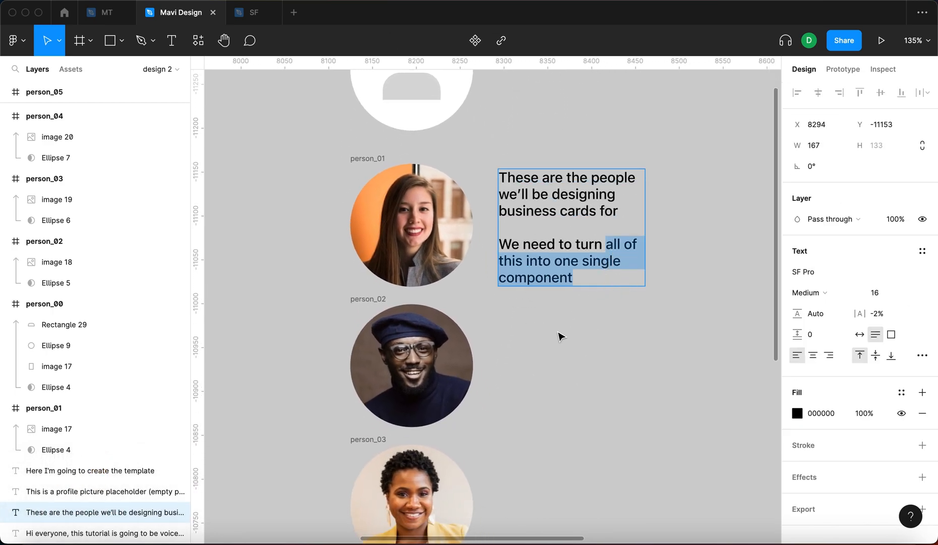
key(Escape)
key(Escape)
Step: Turn the six circular profile frames, person_00 to person_05, into one component set
scroll(514, 192, down, 5)
drag(412, 86, 504, 489)
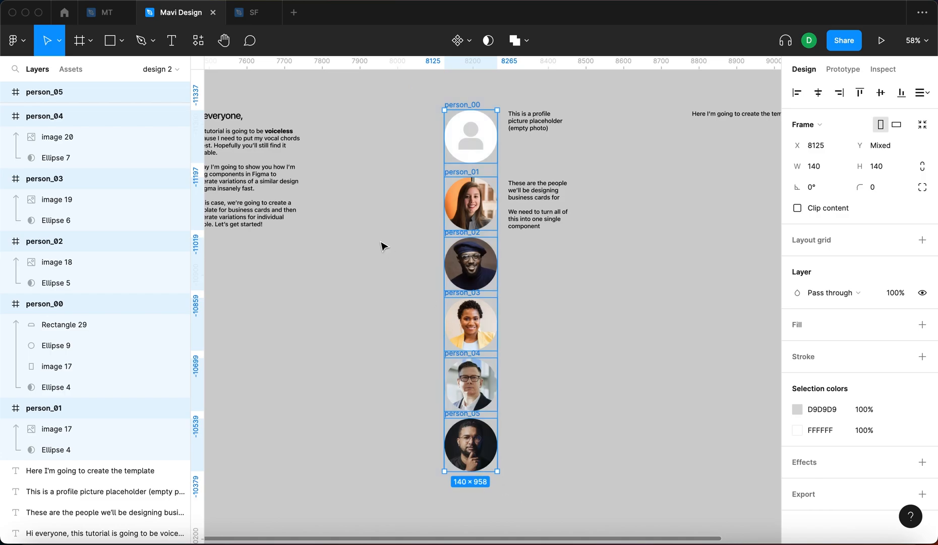
click(469, 41)
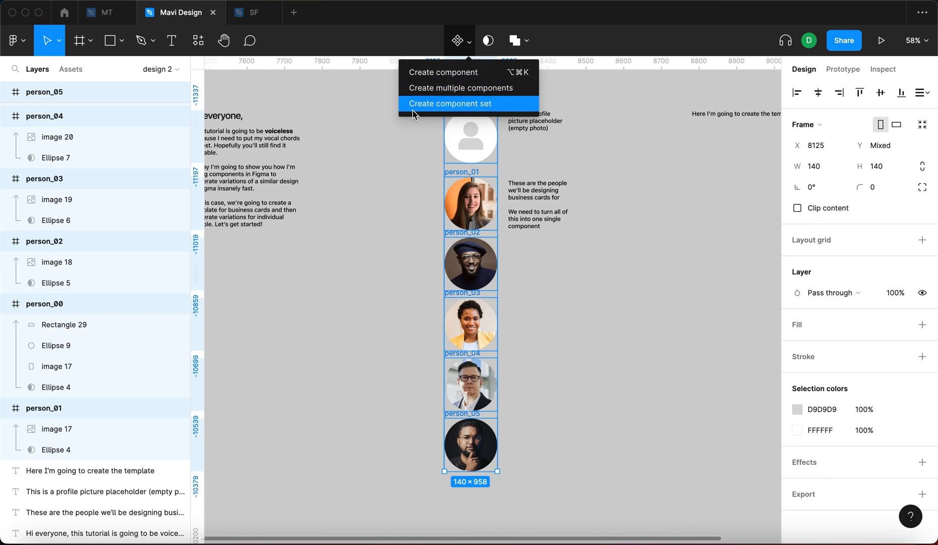
click(510, 110)
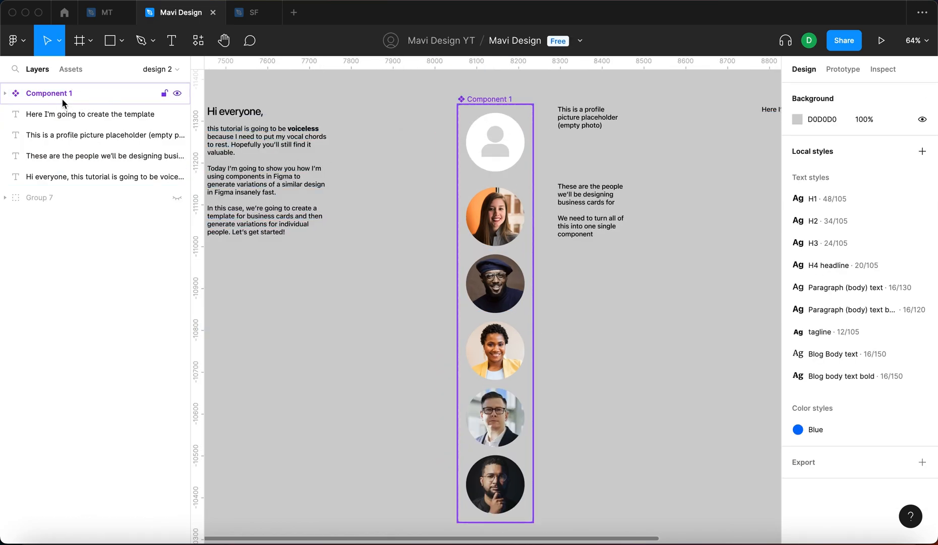
Step: Rename the new component set as profile photo
click(42, 98)
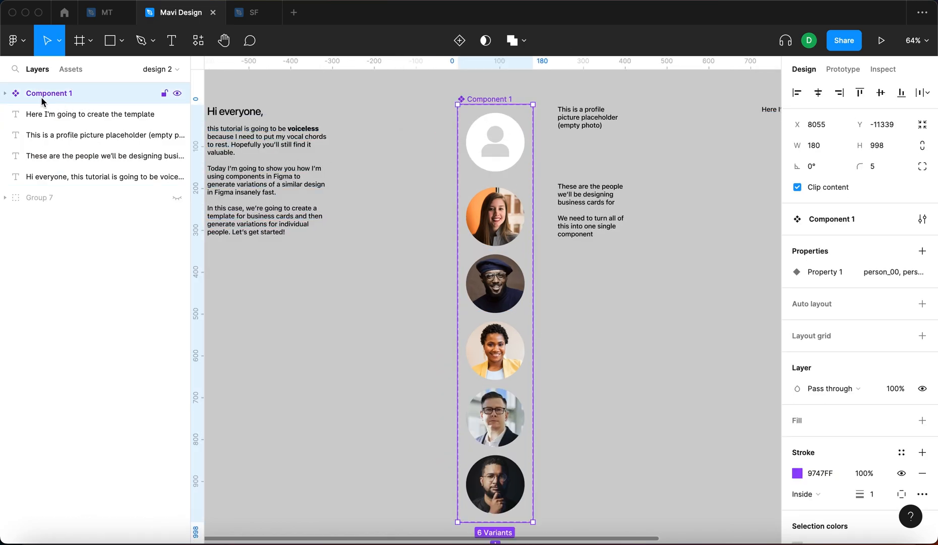
double_click(47, 96)
text(profile photo)
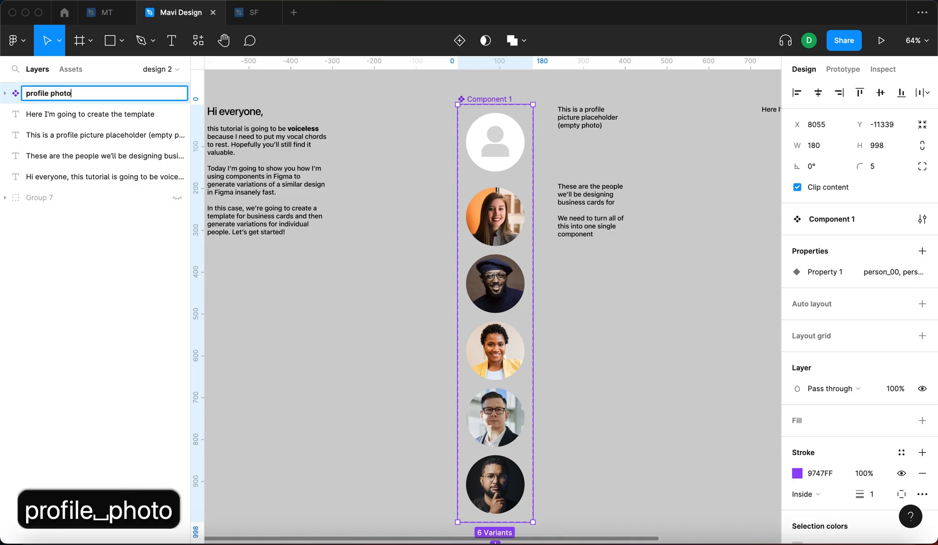
key(Return)
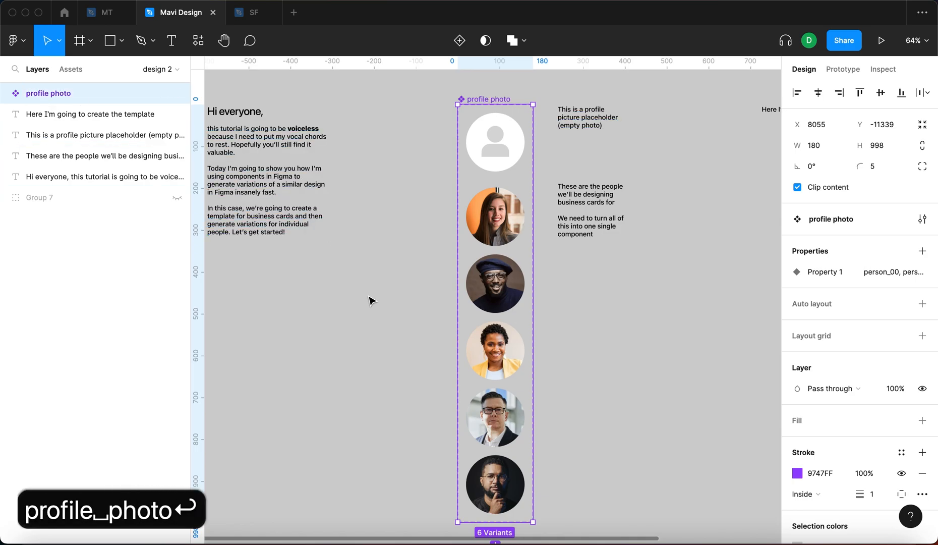
click(364, 308)
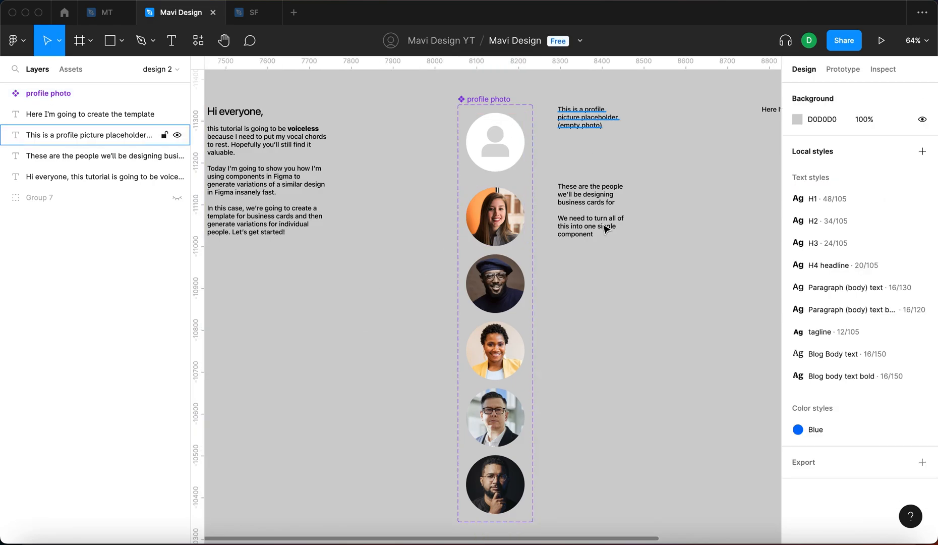
Step: Move the "These are the people" note up, closer to the placeholder note
scroll(605, 232, right, 3)
scroll(606, 236, right, 1)
drag(500, 210, 495, 171)
click(626, 179)
Step: Draw a frame below the "Here I'm going to create the template" note and size it to 900 × 500
scroll(623, 176, right, 3)
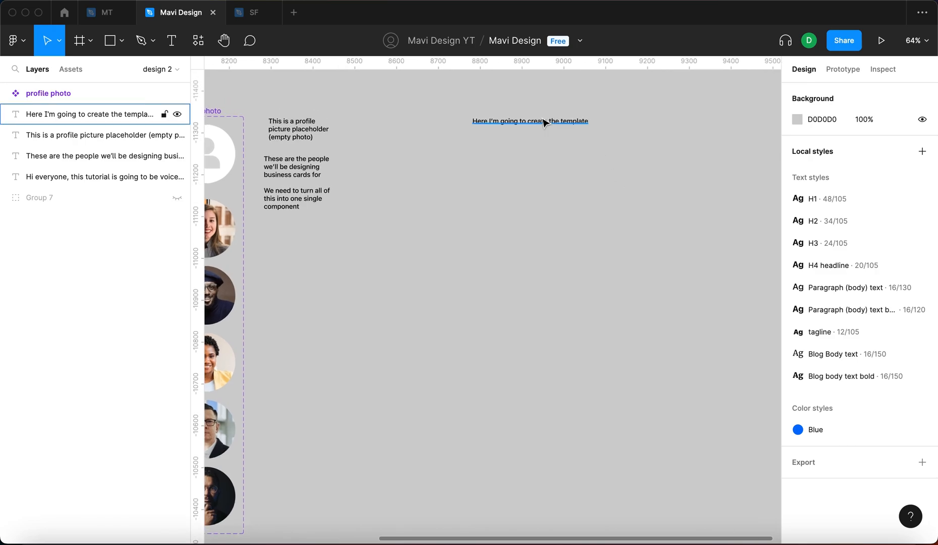
scroll(529, 123, up, 5)
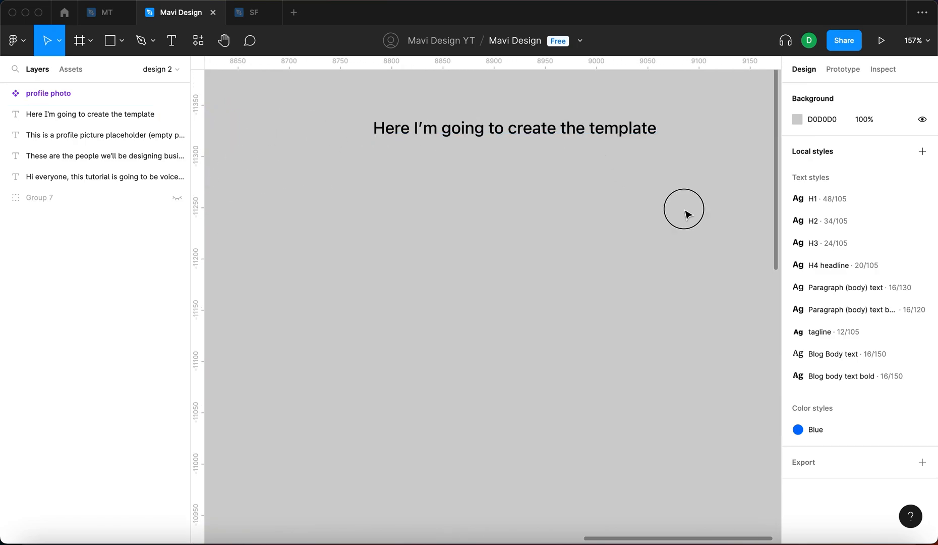
scroll(685, 210, right, 2)
scroll(679, 218, down, 1)
scroll(660, 227, right, 1)
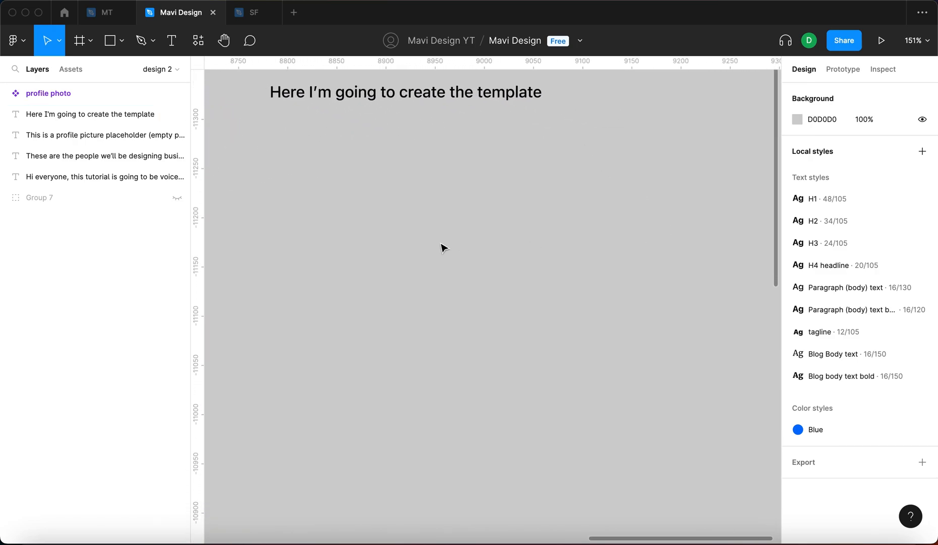
key(f)
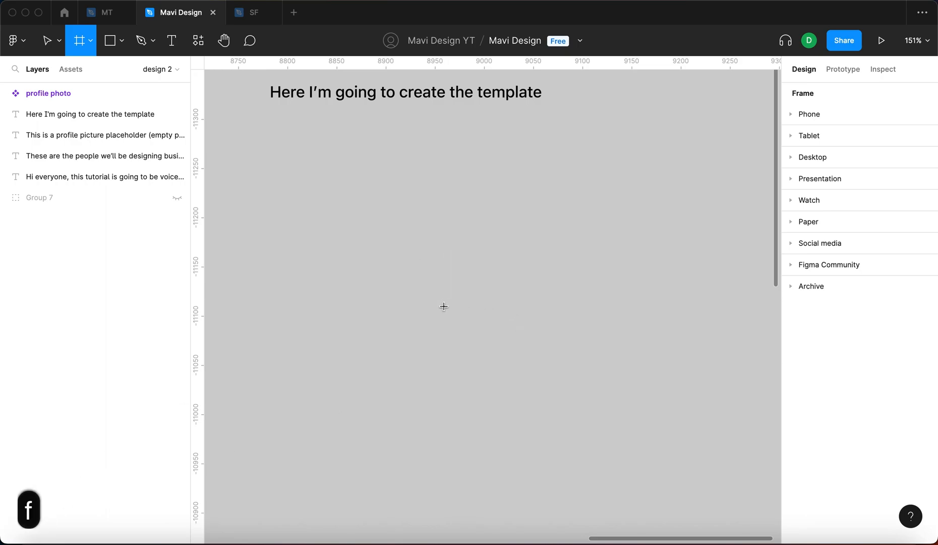
drag(286, 157, 644, 329)
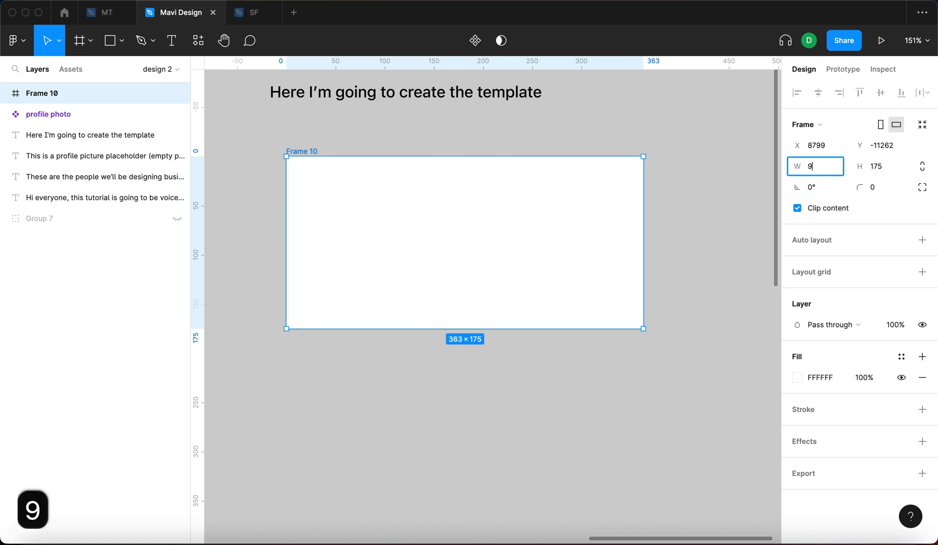
key(Tab)
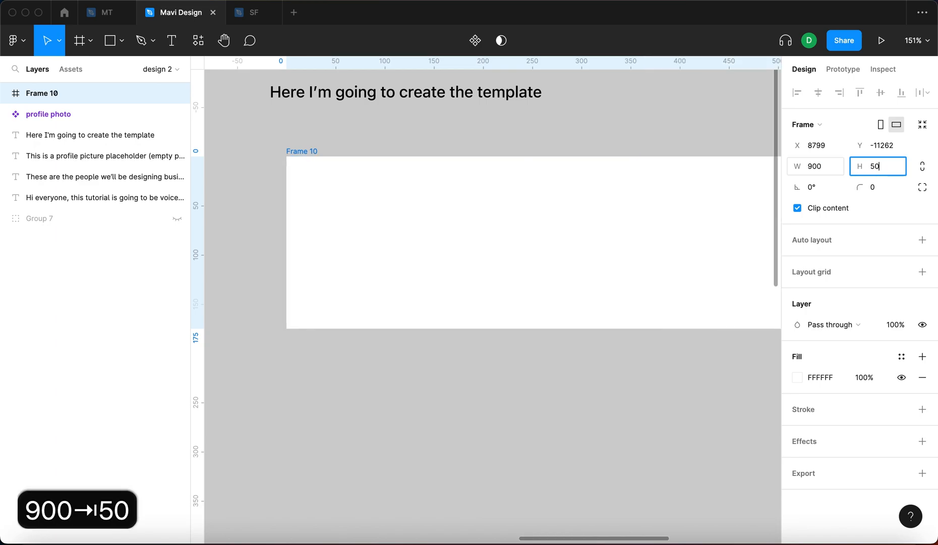
text(500)
key(Return)
Step: Move the 900 × 500 frame up under the template note and rename it business card template
scroll(574, 243, down, 5)
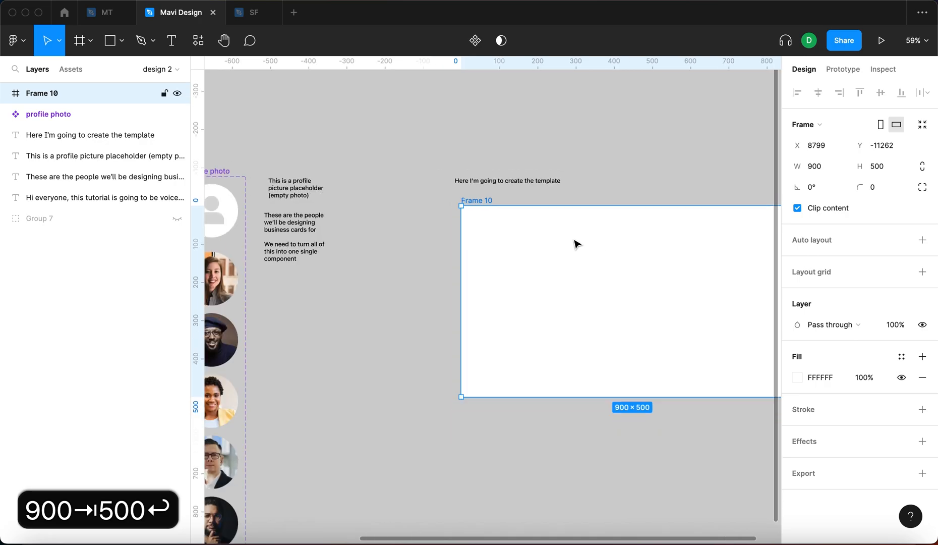
scroll(575, 244, right, 1)
drag(590, 264, 579, 256)
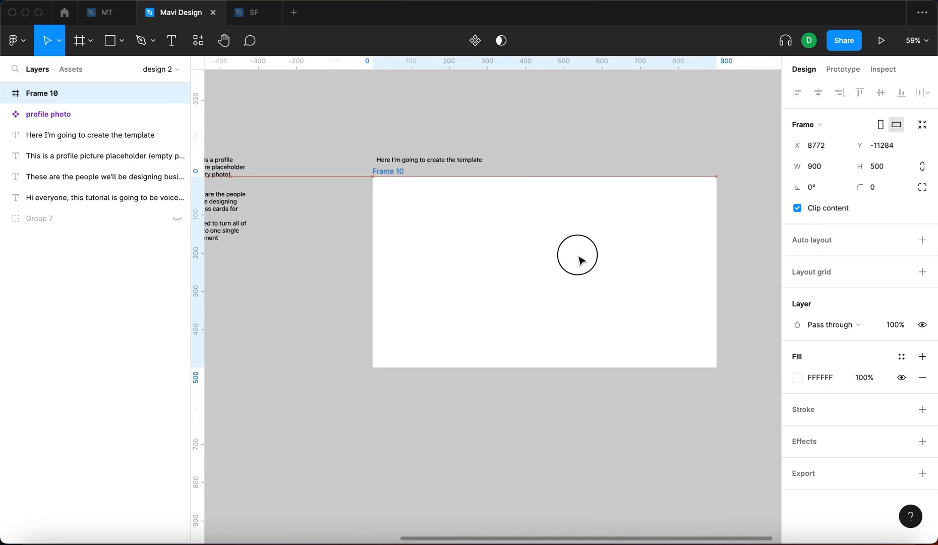
drag(579, 256, 583, 261)
double_click(392, 176)
key(BackSpace)
text(b)
text(usines)
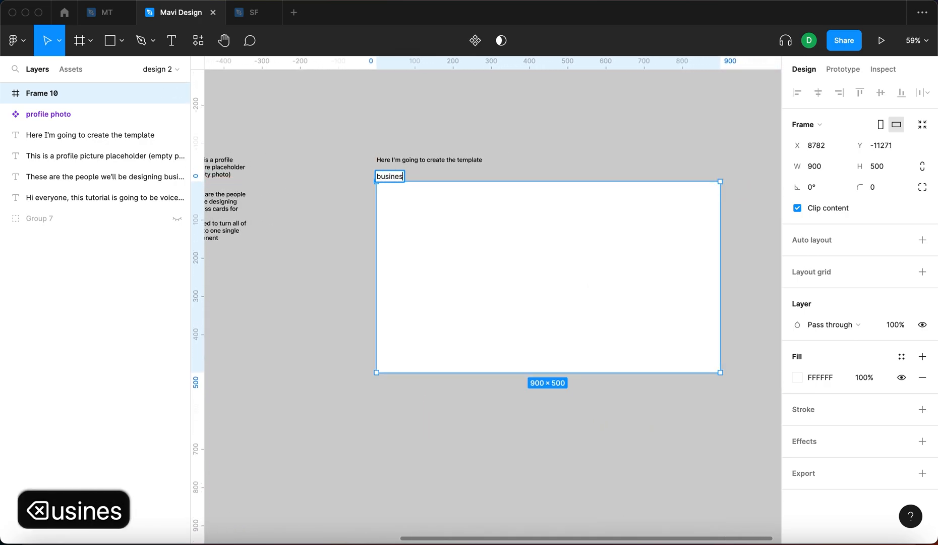
text(s card template)
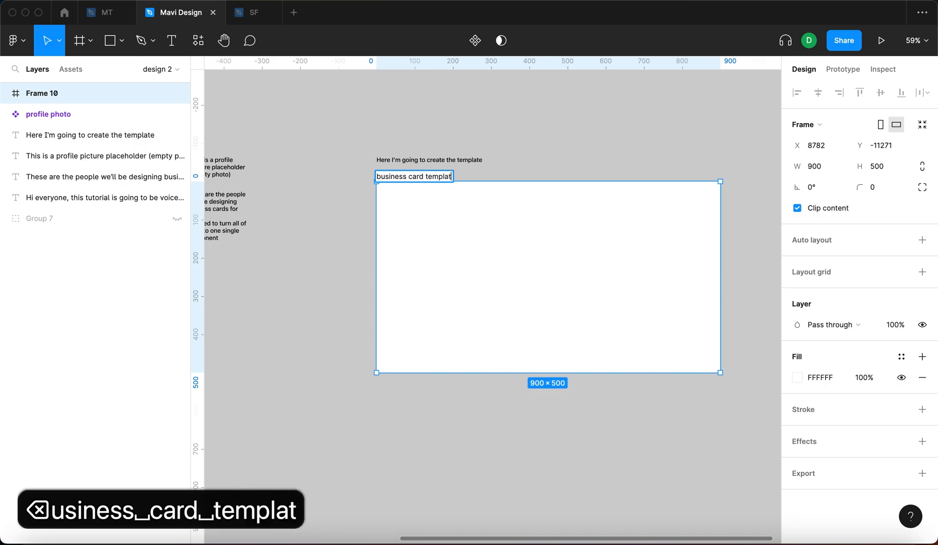
click(642, 136)
Step: Add the text "Name Lastname" to the business card frame
key(t)
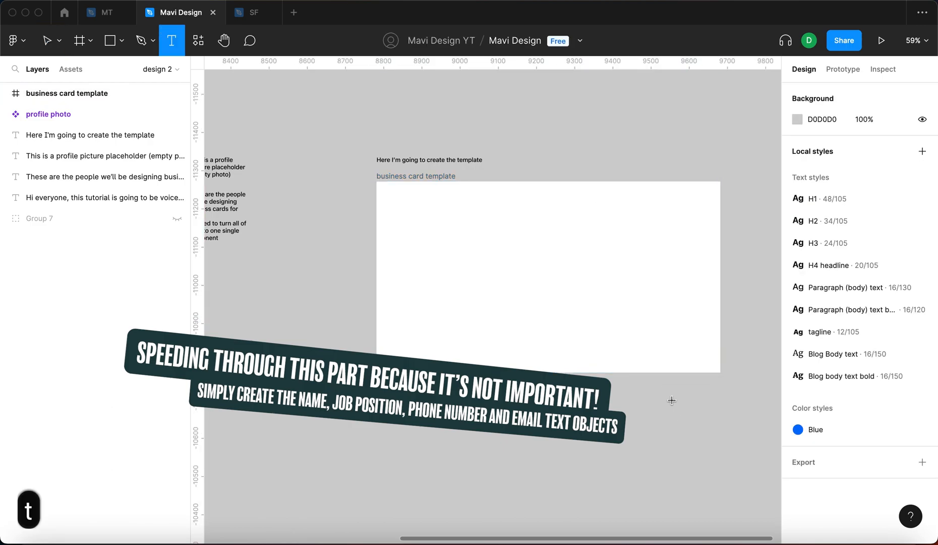
click(424, 235)
text(Name Lastname)
key(Escape)
Step: Set the name text's font size to 52 and its weight to Bold
click(875, 397)
key(shift+Up)
key(shift+Up)
key(shift+Up)
key(shift+Up)
key(Return)
click(875, 398)
key(Down)
key(Down)
key(Down)
key(Down)
key(Return)
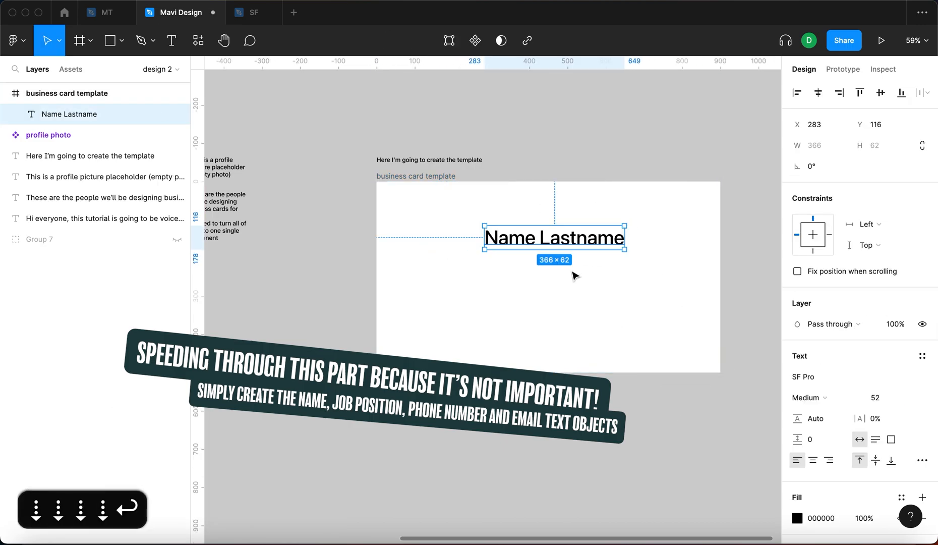
click(809, 397)
click(817, 444)
click(810, 397)
click(809, 382)
Step: Duplicate the name text directly below it and change the copy to "Job position"
drag(600, 240, 600, 273)
double_click(600, 273)
text(Job position)
key(Escape)
Step: Set the "Job position" text's font size to 35
click(875, 398)
key(shift+Down)
key(shift+Down)
key(Up)
key(Up)
key(Up)
key(Up)
key(Down)
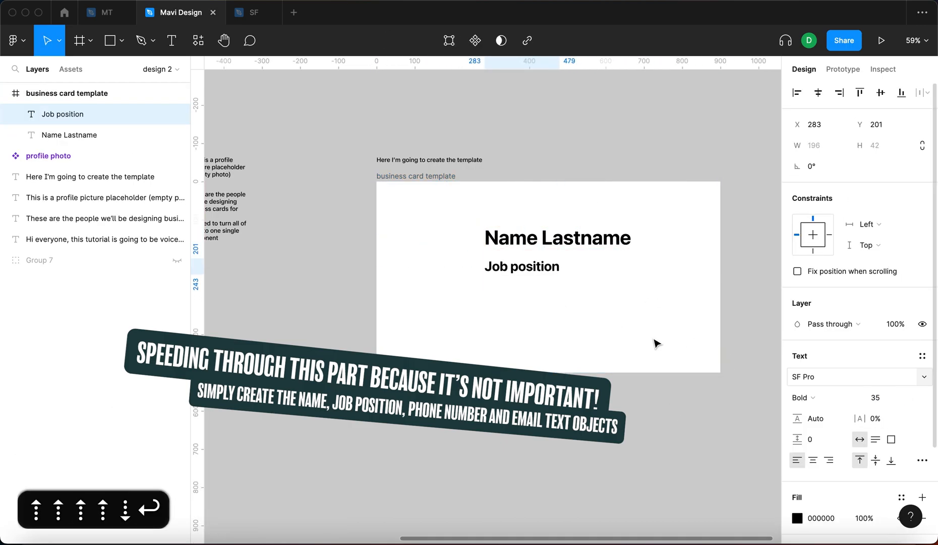
Step: Place smaller copies of the job position text below and to the right, and change one to a sample phone number
drag(531, 263, 563, 311)
click(875, 397)
key(Down)
key(Down)
key(Down)
key(Down)
key(Down)
double_click(541, 291)
text(101 202 3045)
key(Escape)
Step: Set the fill opacity of the job position and contact texts to 50%
scroll(576, 313, up, 5)
shift+click(489, 233)
click(862, 508)
text(50)
Step: Replace the text below the phone number with a sample company e-mail address
double_click(563, 311)
text(name.lastname@companz.com)
key(BackSpace)
key(BackSpace)
key(BackSpace)
key(BackSpace)
key(BackSpace)
text(y.com)
click(531, 278)
shift+click(536, 310)
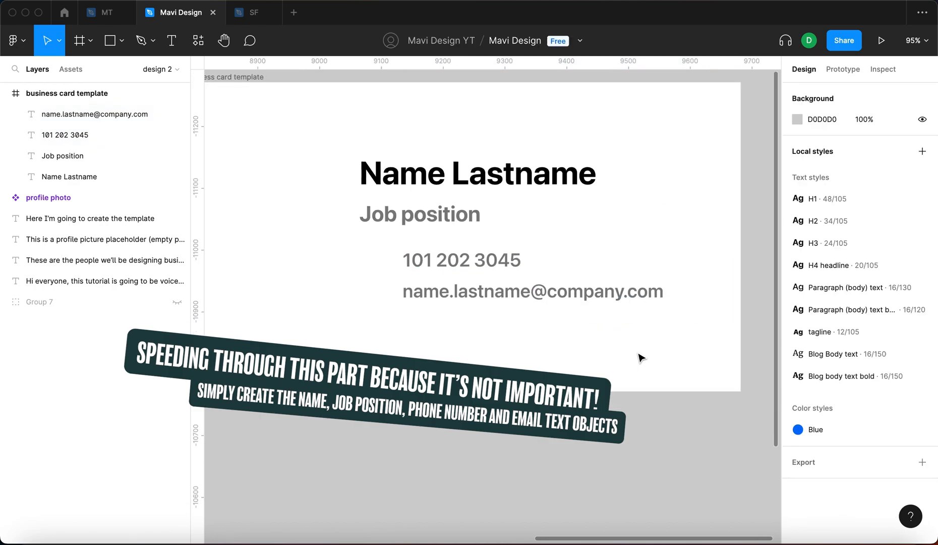
Step: Change the letter case of the job position text to uppercase
click(420, 215)
click(922, 460)
click(704, 470)
click(803, 397)
Step: Increase the letter spacing of the job position text and reduce its font size
click(875, 418)
key(Up)
key(Up)
key(Up)
key(Up)
key(Up)
click(876, 398)
key(shift+Down)
key(Up)
key(Up)
key(Return)
Step: Draw an upright rectangle beside the phone number and replace its fill with a thick black centred stroke
scroll(369, 246, up, 10)
key(r)
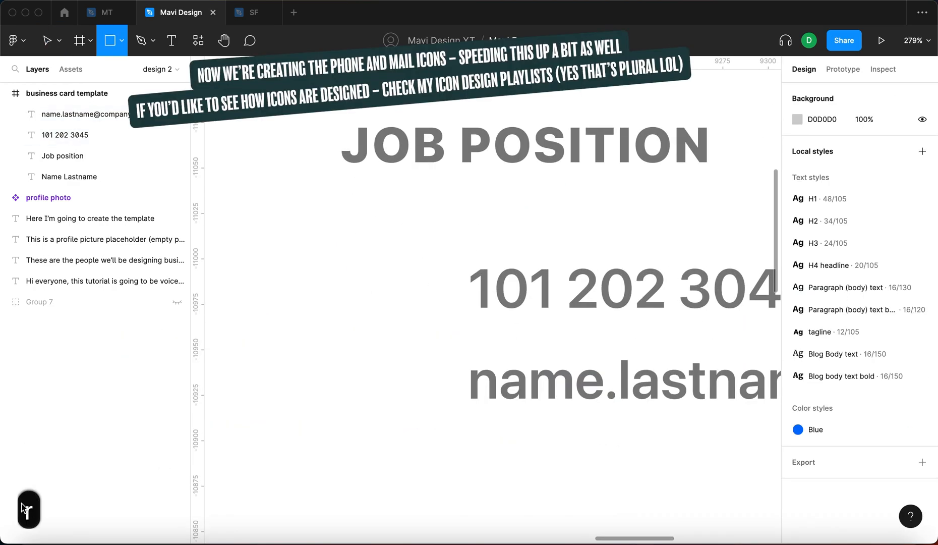
drag(355, 244, 418, 320)
click(922, 377)
click(922, 387)
click(883, 429)
key(Up)
key(Up)
key(Up)
key(Return)
click(808, 430)
click(805, 411)
Step: Narrow and shorten the phone icon rectangle and round its corners
drag(380, 276, 360, 275)
mouse_move(372, 320)
mouse_down()
mouse_move(371, 329)
mouse_move(379, 312)
mouse_move(367, 307)
mouse_up()
click(876, 167)
key(Up)
key(Up)
key(Up)
key(Up)
key(Up)
key(Up)
key(Up)
key(Return)
Step: Adjust the phone icon rectangle to 19 × 27, shift its position and set its corner radius to 4
drag(366, 246, 367, 258)
mouse_move(403, 282)
mouse_down()
mouse_move(375, 282)
mouse_move(415, 289)
mouse_up()
click(875, 167)
key(Down)
key(Down)
key(Down)
Step: Set the stroke weight of the phone icon rectangle to 3
click(875, 429)
key(Down)
key(Down)
key(Up)
key(Return)
Step: Draw a short horizontal line 7 px wide inside the phone outline near its upper edge
scroll(408, 276, up, 10)
key(p)
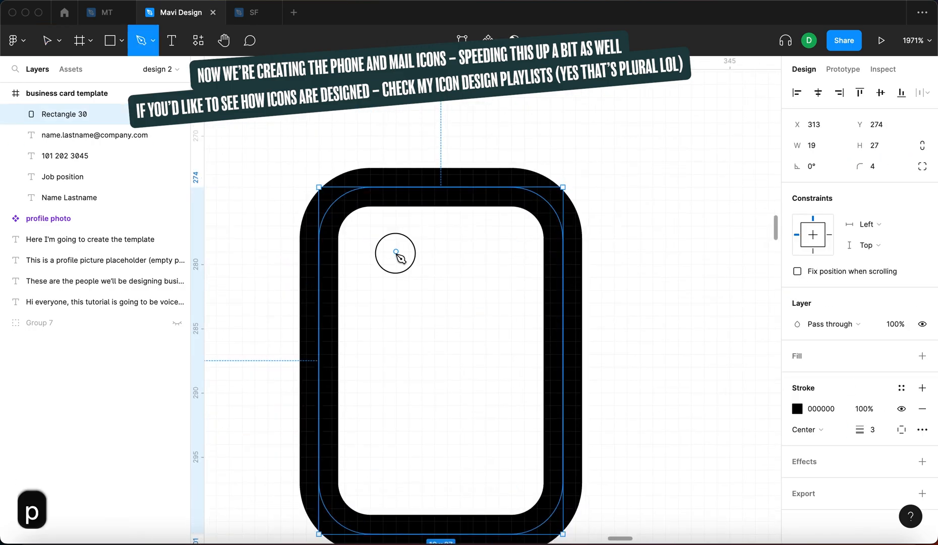
click(396, 251)
click(486, 251)
key(Return)
Step: Draw a 6 px horizontal line outside the phone outline and delete the first line inside it
click(141, 41)
click(640, 251)
click(716, 251)
key(Return)
click(454, 251)
key(BackSpace)
Step: Move the line inside the phone outline near its upper edge, widen it to 7 px and centre it horizontally
drag(688, 251, 444, 250)
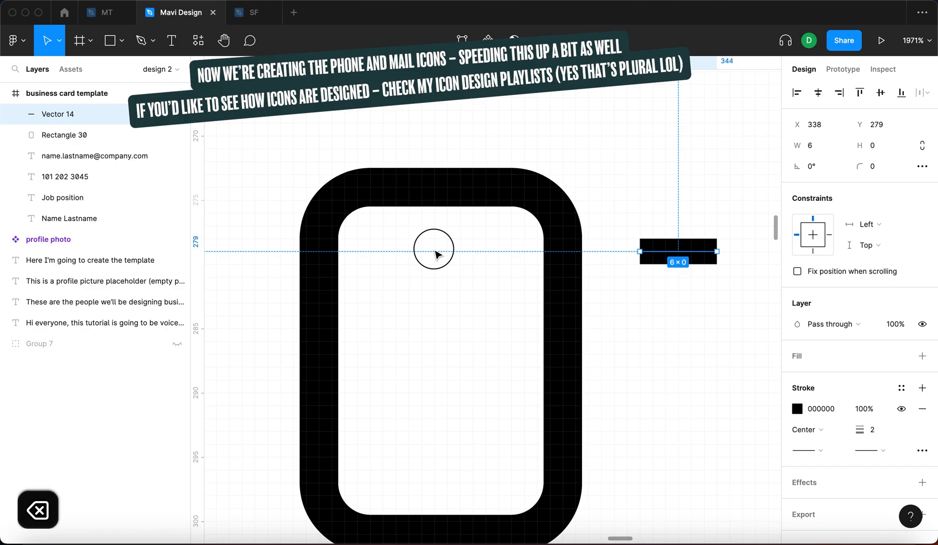
double_click(461, 252)
click(473, 252)
key(Right)
key(Right)
key(Right)
key(Left)
key(Left)
key(Return)
Step: Give the line inside the phone outline round caps at both ends
key(alt)
click(882, 450)
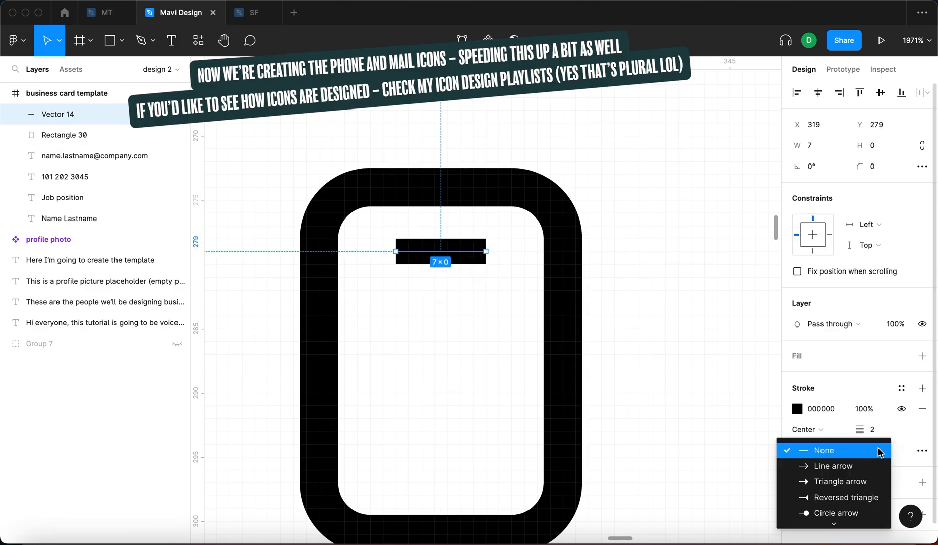
click(875, 497)
click(561, 266)
Step: Set the stroke weight of the line inside the phone outline to 3
click(875, 430)
key(Down)
key(Return)
scroll(460, 276, down, 10)
click(440, 275)
click(875, 431)
key(Up)
key(Return)
click(406, 249)
click(875, 430)
key(Up)
key(Return)
Step: Nudge the rounded line down toward the lower edge of the phone outline
scroll(404, 273, up, 8)
click(404, 225)
key(Down)
scroll(530, 250, down, 10)
click(485, 245)
key(Up)
key(Down)
key(Down)
key(Down)
key(Down)
key(Down)
key(Down)
key(Down)
key(Down)
key(Down)
key(Down)
key(Down)
key(Down)
key(Down)
key(Down)
key(Down)
key(Down)
key(Down)
key(Down)
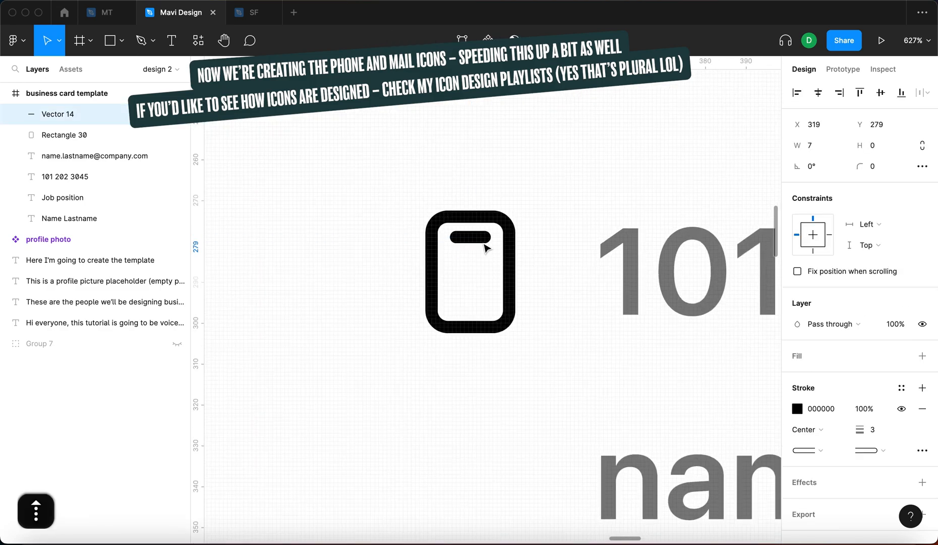
Step: Shrink the phone outline to 15 × 22
key(Escape)
scroll(542, 304, down, 10)
scroll(542, 303, up, 10)
click(508, 257)
drag(470, 216, 471, 232)
drag(475, 326, 475, 323)
drag(508, 279, 493, 280)
Step: Shorten the rounded line and centre it just above the phone outline's lower edge
click(469, 305)
key(Left)
key(Return)
scroll(468, 301, up, 8)
click(494, 313)
key(Left)
key(Left)
key(Return)
key(Up)
scroll(463, 286, down, 10)
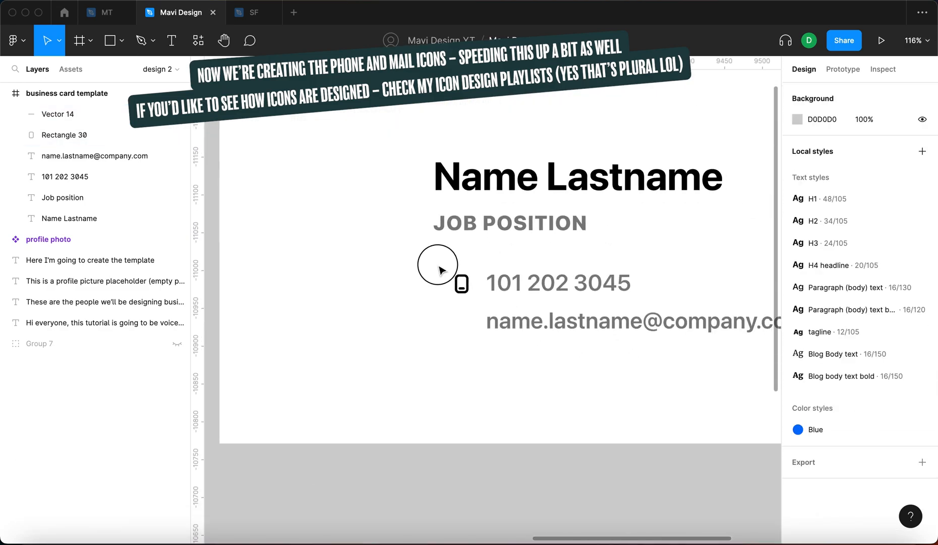
Step: Duplicate the phone outline, rotate the copy 90° and place it beside the email address as an envelope body
click(447, 287)
key(super+c)
click(419, 369)
key(super+v)
drag(438, 341, 373, 330)
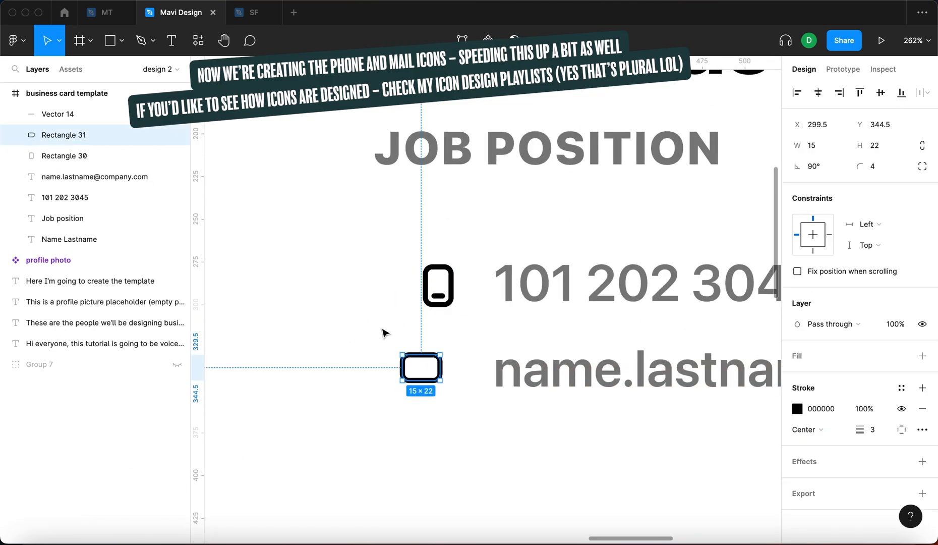
click(422, 344)
Step: Draw a V-shaped envelope flap with the Pen tool between the envelope outline's upper corners, dipping to its centre
scroll(423, 359, up, 10)
key(p)
click(536, 309)
click(396, 387)
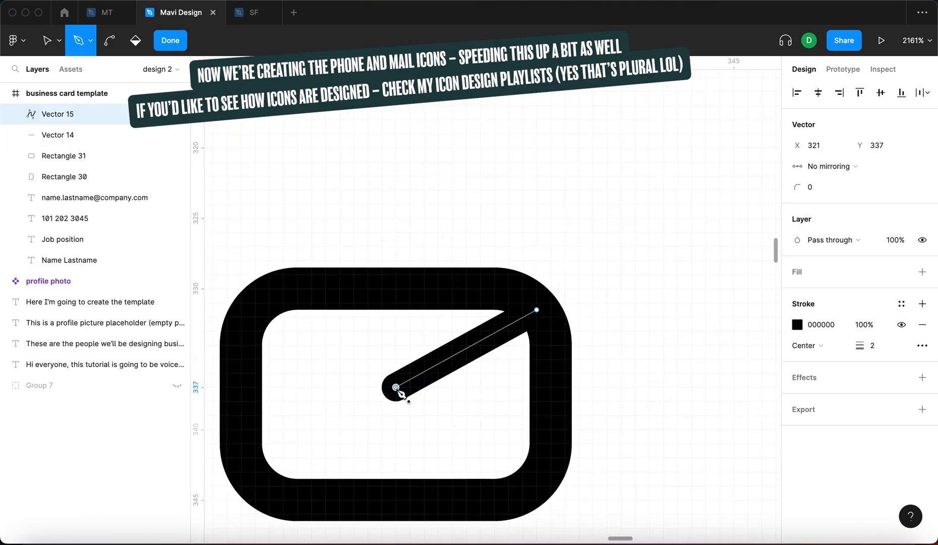
click(255, 310)
key(Return)
Step: Set the stroke weight of the envelope flap to 3
click(551, 379)
click(442, 361)
click(873, 429)
key(Up)
key(Return)
key(Down)
key(Down)
Step: Round the corner of the envelope flap by raising its corner radius
click(873, 166)
key(Up)
key(Up)
key(Up)
key(Up)
key(Up)
key(Return)
click(626, 374)
Step: Group the envelope outline with its flap and rename the group "mail icon"
scroll(625, 374, down, 10)
scroll(625, 374, right, 5)
drag(348, 290, 278, 216)
click(278, 298)
scroll(278, 298, up, 5)
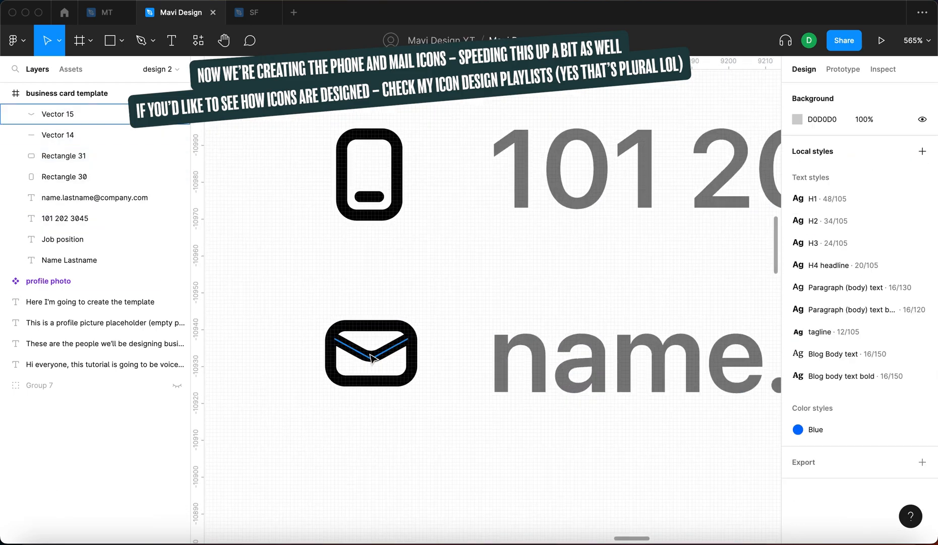
drag(467, 431, 256, 244)
key(super+g)
key(super+r)
text(mail icon)
key(Return)
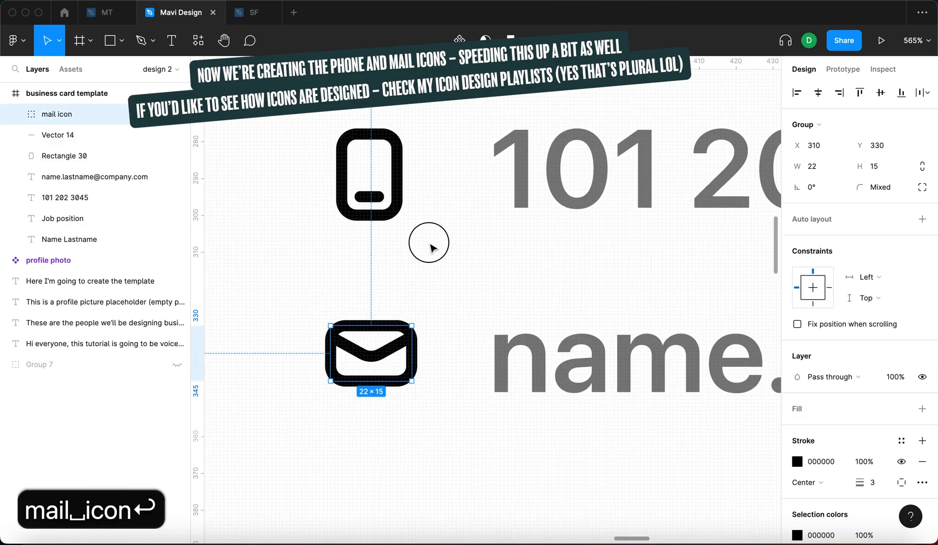
Step: Group the phone outline with its rounded line and rename the group "phone icon"
drag(431, 245, 251, 166)
key(super+g)
key(r)
key(v)
key(super+r)
text(phone icon)
key(Return)
click(406, 255)
scroll(406, 254, down, 5)
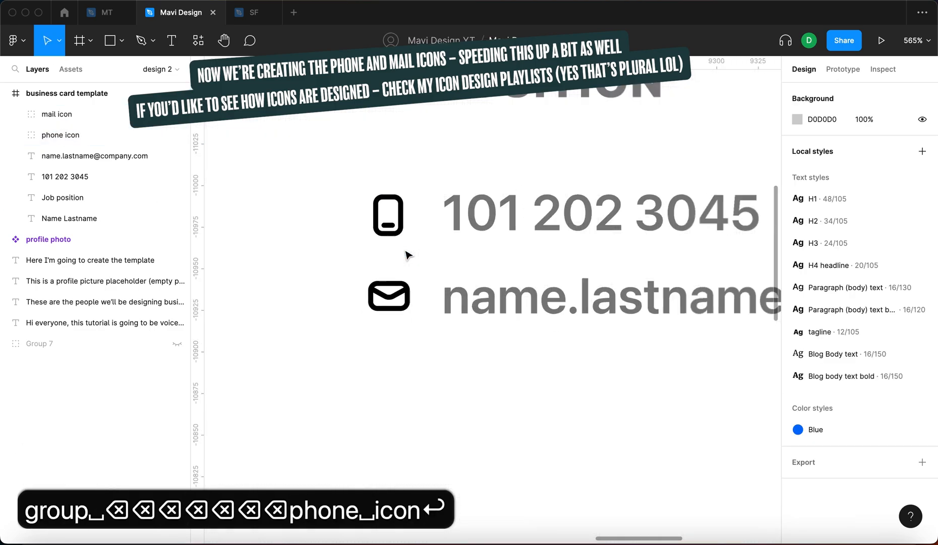
Step: Try a 50% stroke opacity on the phone and mail icon groups
click(484, 285)
scroll(856, 415, down, 4)
click(504, 353)
drag(350, 332, 275, 150)
scroll(879, 360, down, 3)
click(865, 357)
text(50)
key(Return)
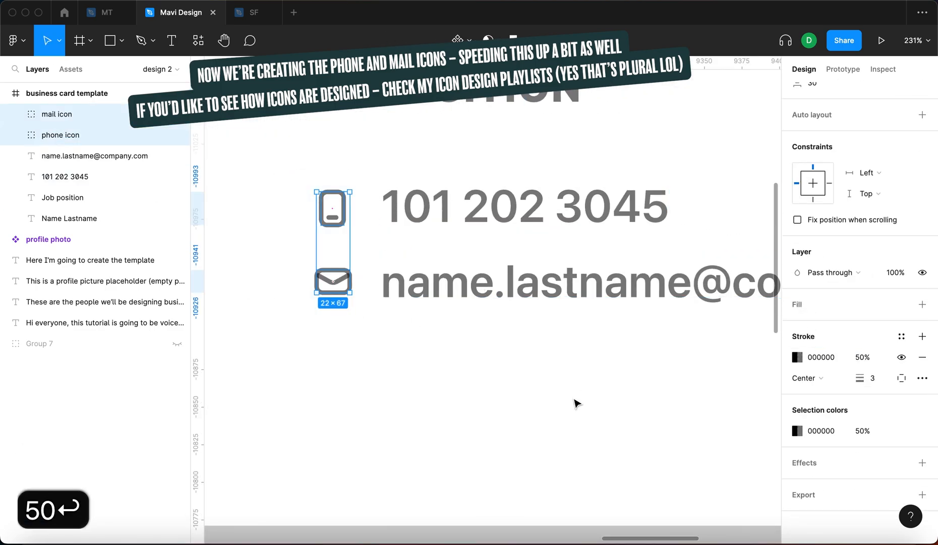
Step: Undo the stroke opacity change on the two icon groups
click(515, 389)
key(super+y)
key(super+y)
key(super+z)
key(super+z)
Step: Set the layer opacity of the phone and mail icon groups to 50%
drag(381, 328, 294, 186)
click(896, 397)
key(shift+Down)
key(shift+Down)
key(shift+Down)
key(shift+Down)
key(shift+Down)
key(Return)
click(517, 363)
Step: Move the phone and mail icons closer to the phone number and e-mail texts beside them
scroll(517, 363, down, 5)
scroll(481, 337, up, 5)
drag(392, 258, 404, 255)
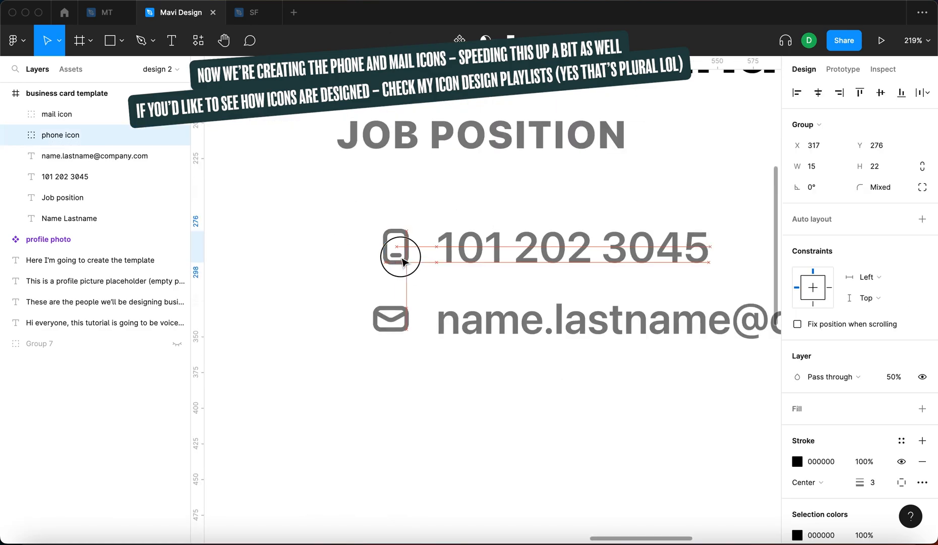
drag(395, 318, 409, 322)
click(450, 371)
scroll(450, 371, down, 5)
scroll(499, 375, up, 2)
drag(732, 390, 361, 275)
drag(470, 317, 447, 303)
Step: Align the phone and mail icons to each other on their horizontal centers
drag(638, 391, 359, 331)
click(393, 336)
shift+click(390, 297)
key(alt+h)
Step: Nudge the phone number and e-mail texts to fine-tune their spacing on the card
drag(548, 379, 440, 297)
key(shift+Right)
key(Right)
key(Right)
click(472, 260)
key(shift+Up)
key(Down)
key(Down)
key(Down)
click(607, 287)
Step: Shift the contact texts horizontally to adjust the gap to their icons
drag(343, 272, 556, 334)
drag(621, 402, 445, 291)
key(shift+Left)
key(shift+Left)
key(shift+Right)
click(482, 383)
scroll(482, 382, down, 5)
click(812, 450)
click(818, 467)
scroll(492, 377, up, 4)
Step: Nudge the contact details slightly upward to tighten the vertical spacing below the job position
drag(698, 398, 343, 343)
key(Up)
key(Up)
key(Up)
key(Up)
key(Up)
key(Up)
key(Down)
key(Down)
key(Down)
click(341, 361)
scroll(340, 362, down, 5)
scroll(421, 382, left, 1)
scroll(449, 388, up, 2)
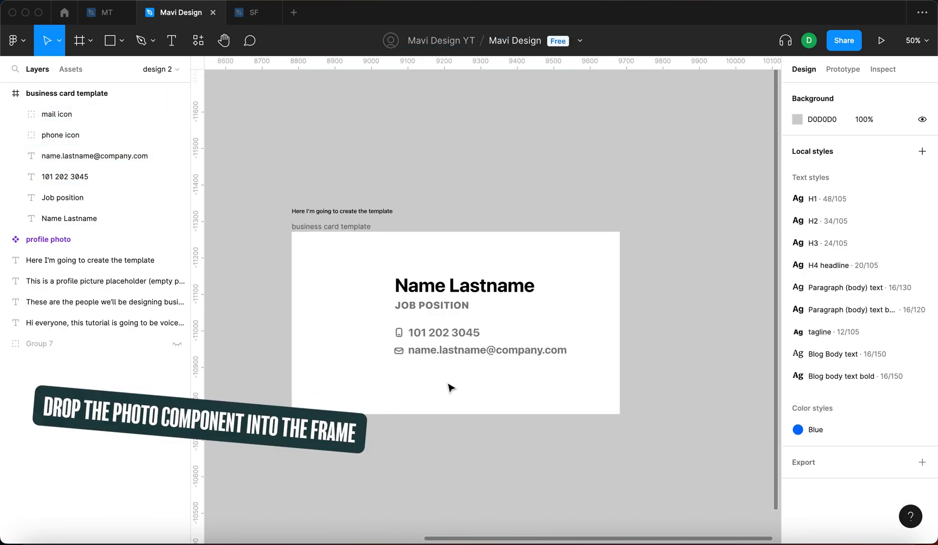
Step: Place an instance of the local profile photo component on the business card, beside the name and contact texts
click(62, 71)
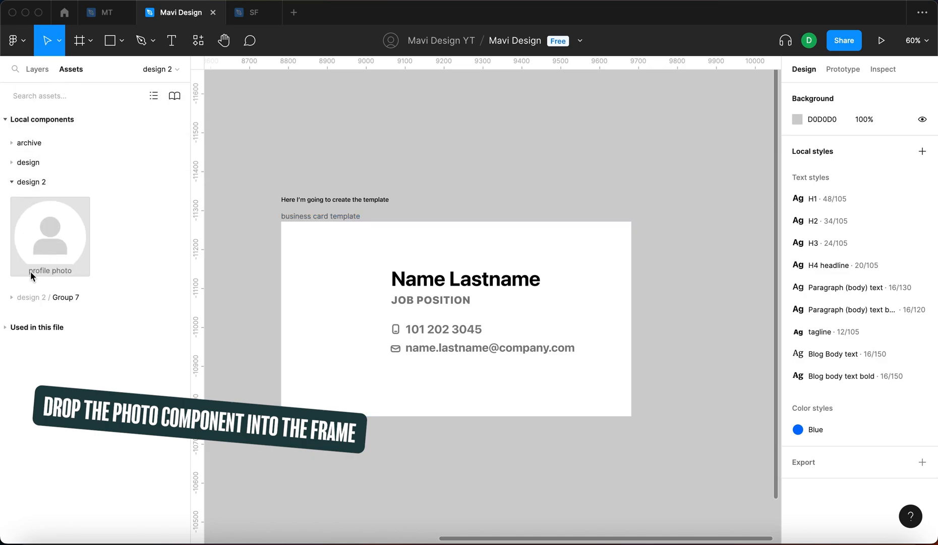
drag(36, 233, 340, 307)
click(367, 368)
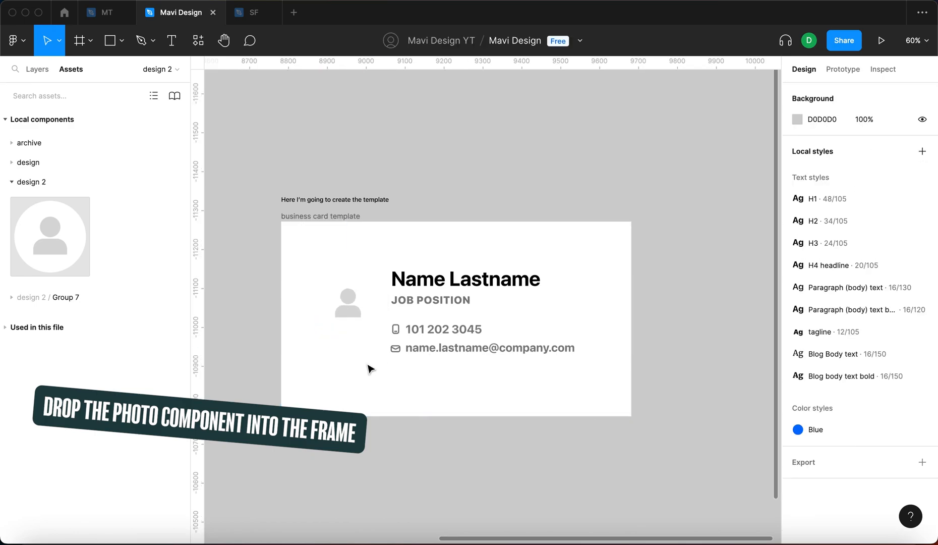
Step: Darken the background fill of the empty-photo placeholder in the profile photo component to A1A1A1
scroll(368, 369, left, 5)
click(368, 262)
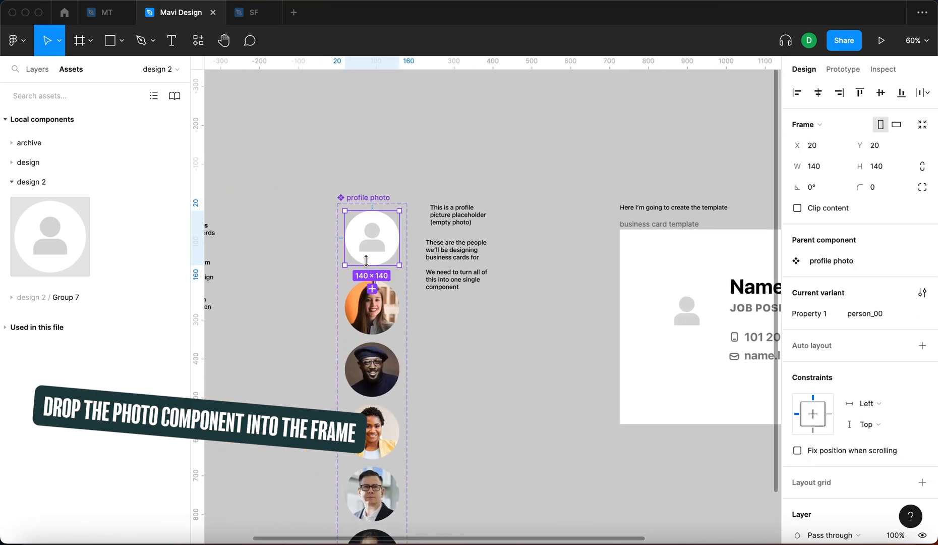
key(Escape)
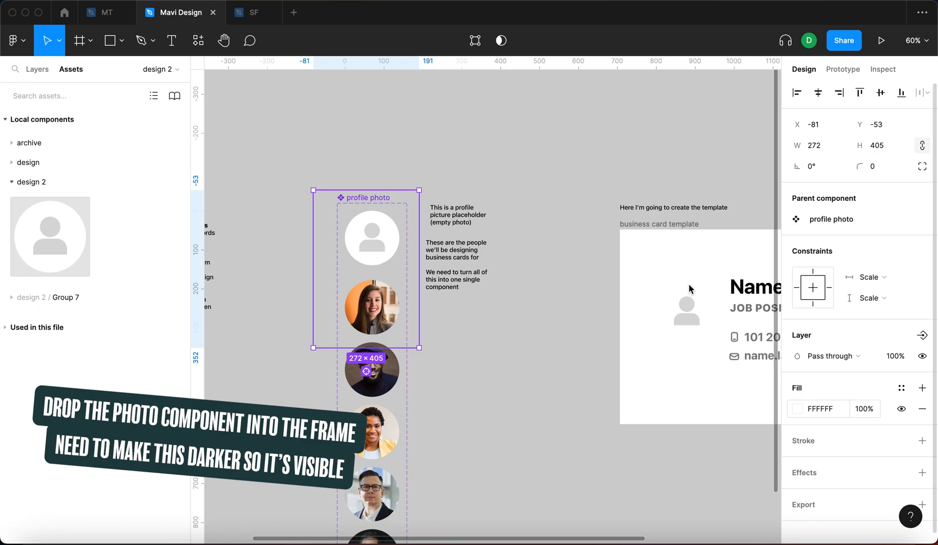
click(797, 408)
drag(649, 237, 604, 278)
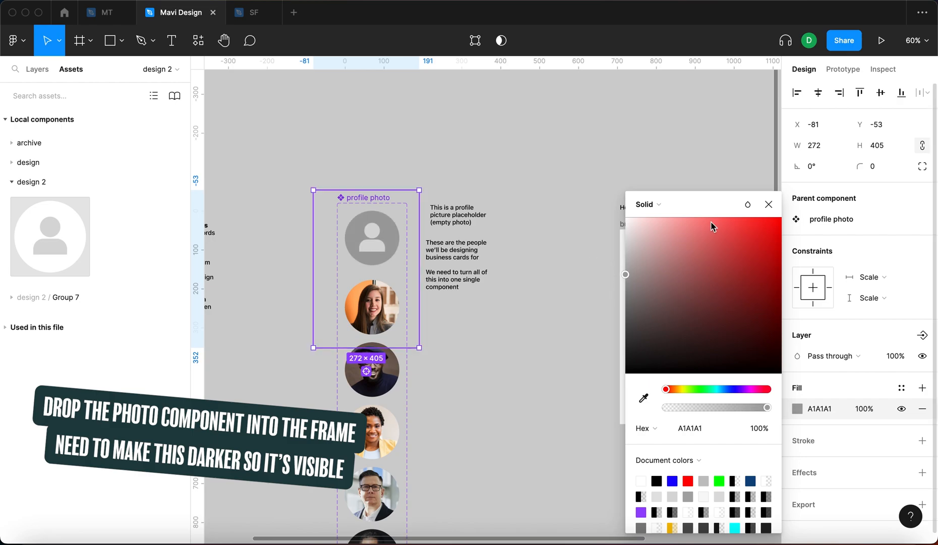
click(768, 204)
Step: Move the profile photo on the business card up to Y 116
click(690, 308)
scroll(670, 353, right, 5)
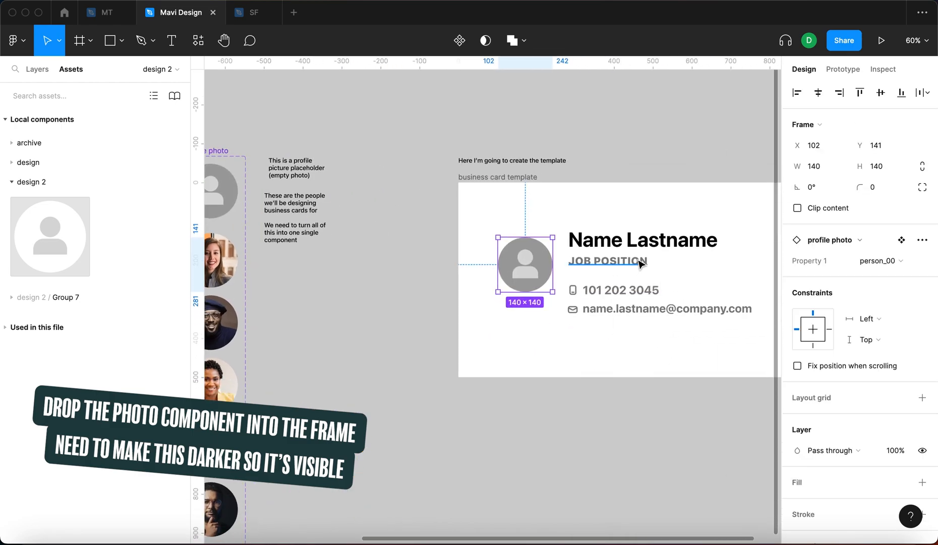
scroll(640, 262, up, 3)
drag(456, 271, 456, 263)
scroll(454, 263, right, 4)
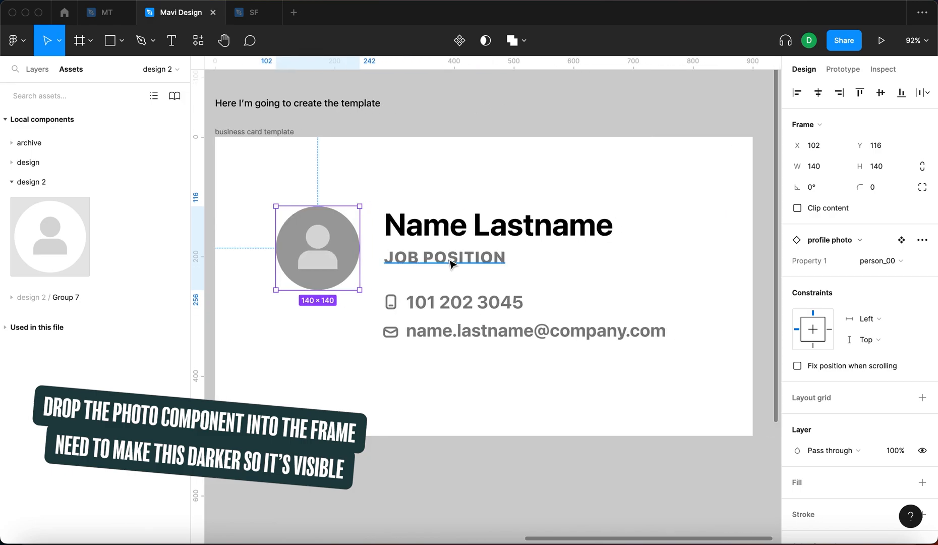
click(495, 188)
Step: Enlarge the card's profile photo to 180 × 180 with the Scale tool, keeping its upper corner next to the name fixed
scroll(495, 189, down, 5)
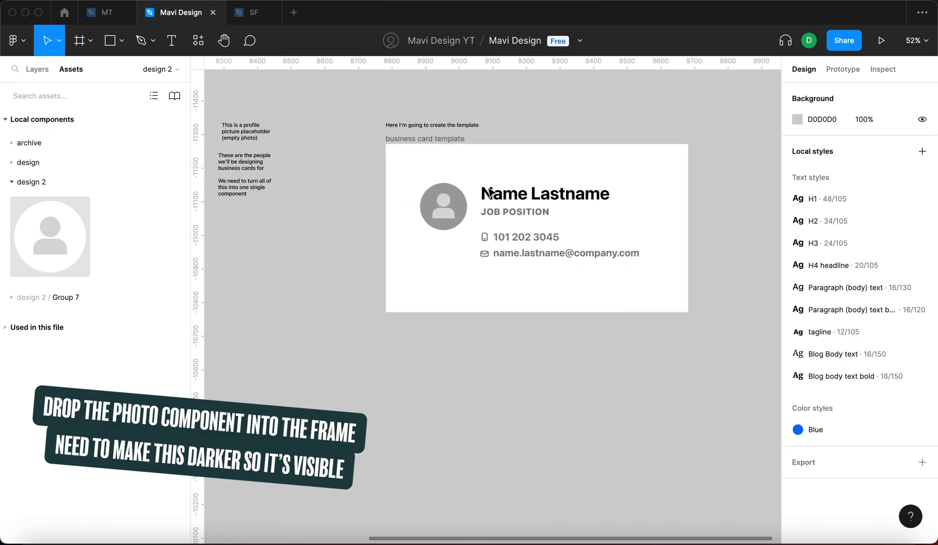
scroll(479, 190, up, 5)
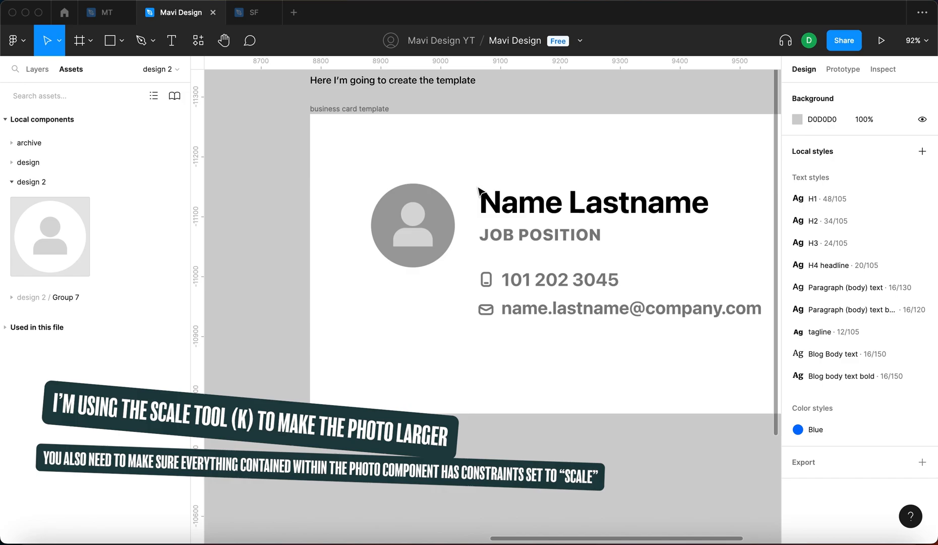
click(437, 224)
key(k)
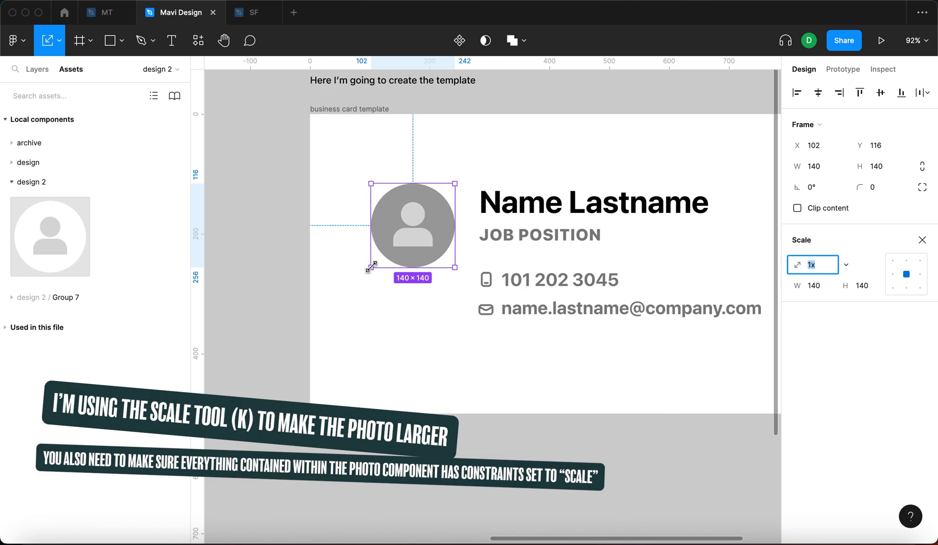
drag(366, 271, 348, 292)
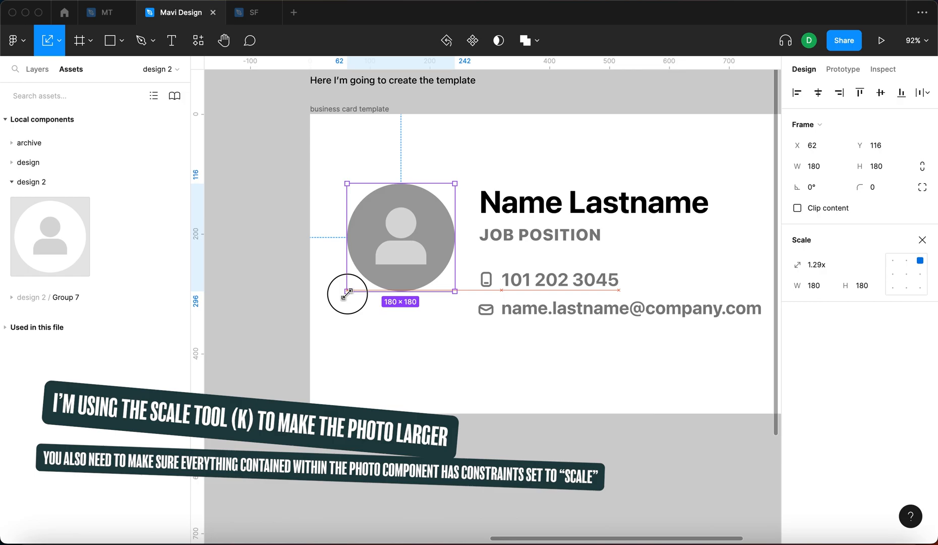
click(476, 358)
Step: Check the horizontal and vertical constraints of all layers inside the profile photo variants
scroll(474, 357, down, 6)
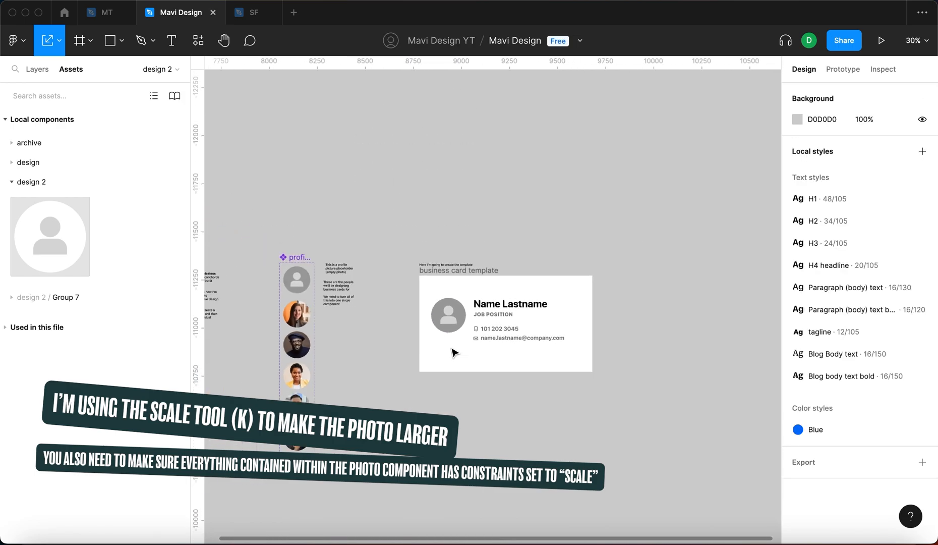
click(38, 69)
scroll(352, 247, left, 1)
scroll(352, 247, down, 1)
scroll(352, 297, up, 1)
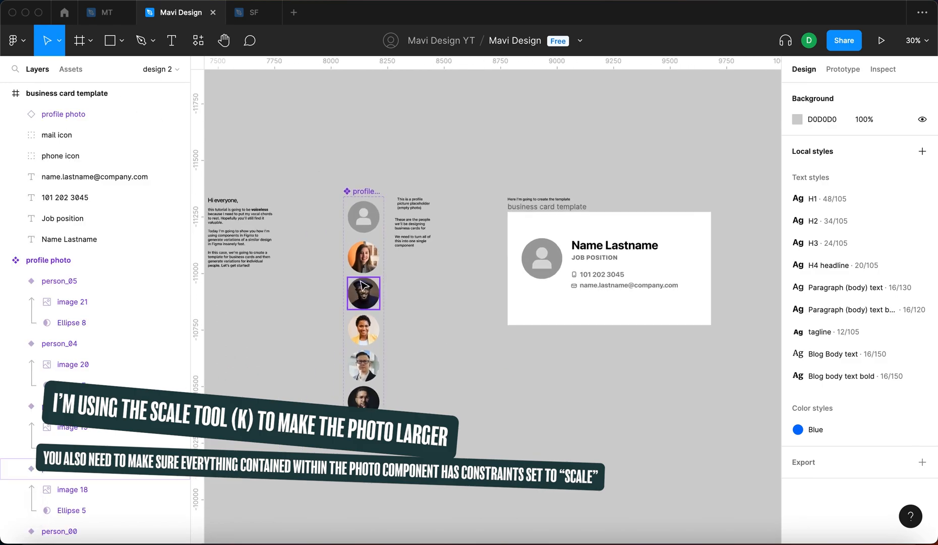
click(361, 212)
click(364, 191)
key(Return)
key(Return)
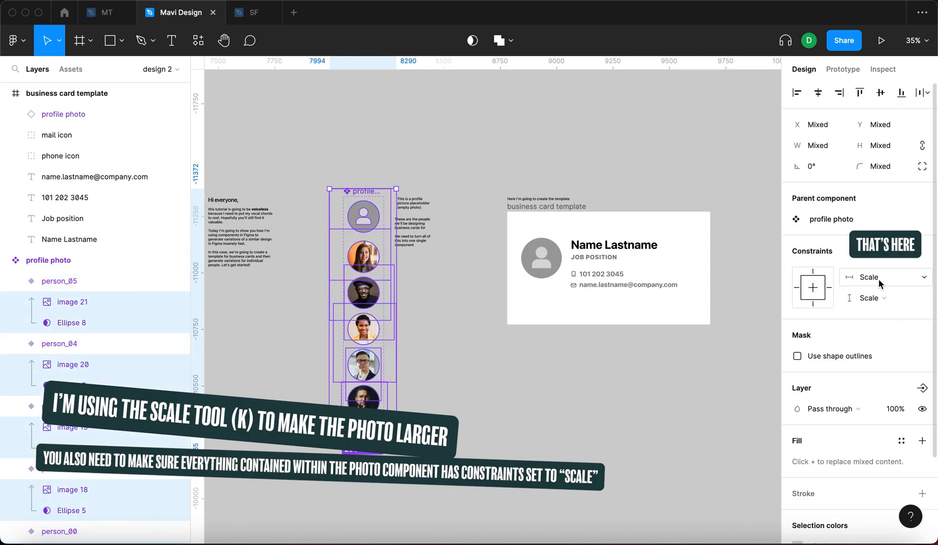
click(573, 386)
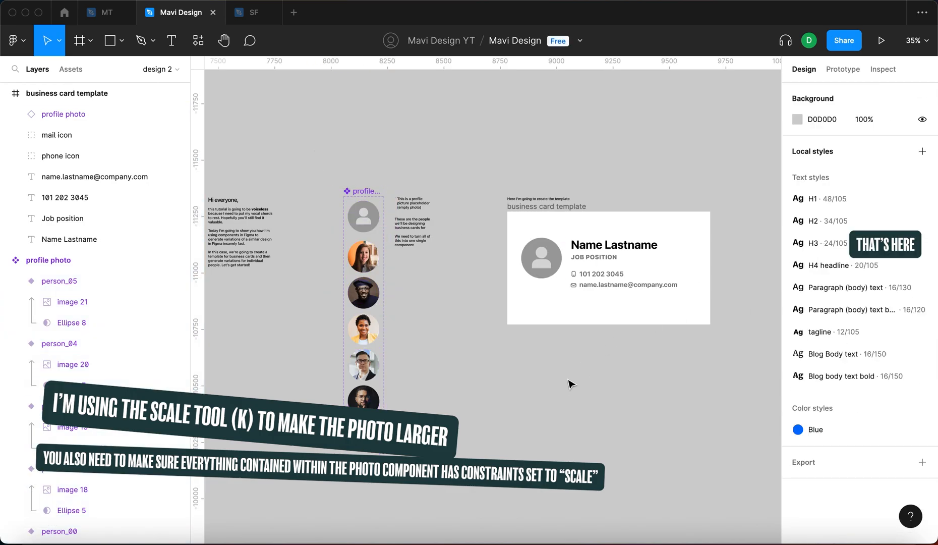
click(367, 194)
click(463, 324)
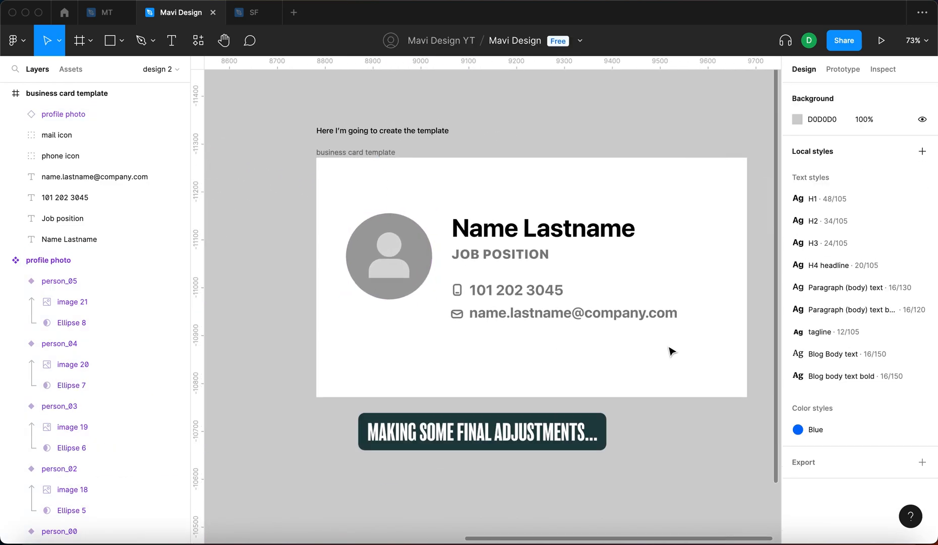
Step: Duplicate the job position text below the e-mail line and change the copy to "company.com"
drag(539, 254, 540, 356)
key(Return)
text(company.com)
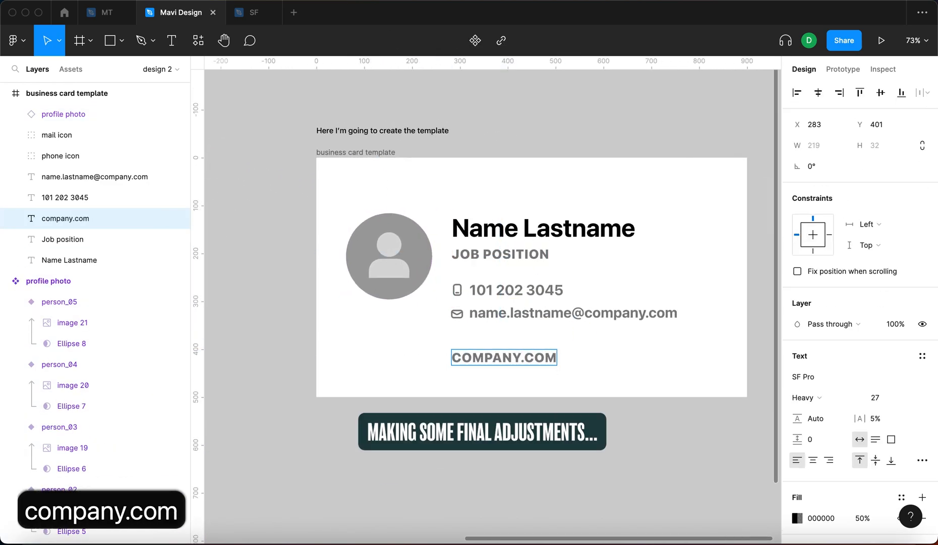
key(Escape)
click(410, 318)
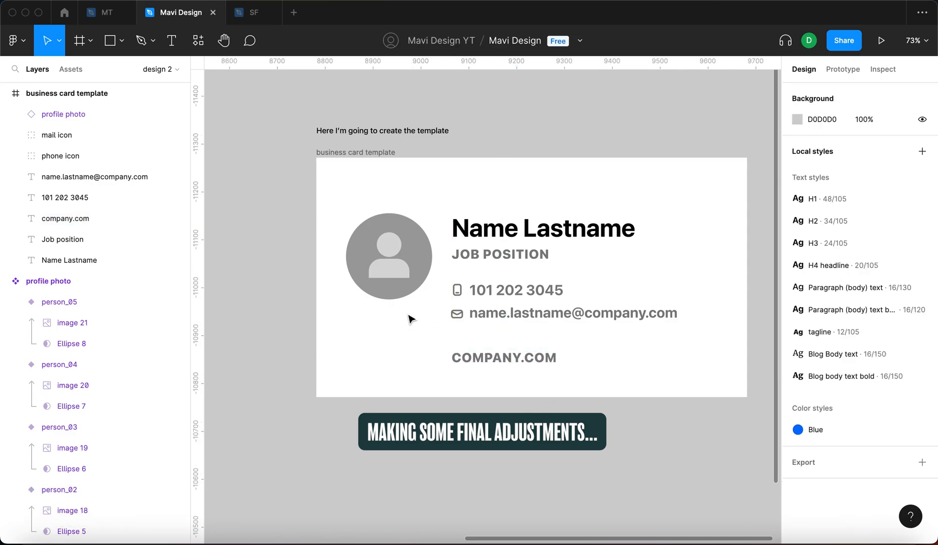
Step: Align the profile photo to the card's upper-left corner and offset it about 70 px inward in both directions
click(362, 237)
key(alt+a)
key(alt+w)
key(shift+Right)
key(shift+Down)
key(shift+Right)
key(shift+Down)
key(shift+Right)
key(shift+Down)
key(shift+Right)
key(shift+Down)
click(546, 181)
Step: Reposition the card's block of texts and icons so that it starts at X 290
drag(733, 392, 484, 229)
key(super+y)
key(super+y)
key(super+z)
drag(698, 376, 445, 215)
drag(484, 292, 501, 292)
key(shift+Right)
key(shift+Left)
key(shift+Right)
key(shift+Left)
drag(452, 204, 515, 256)
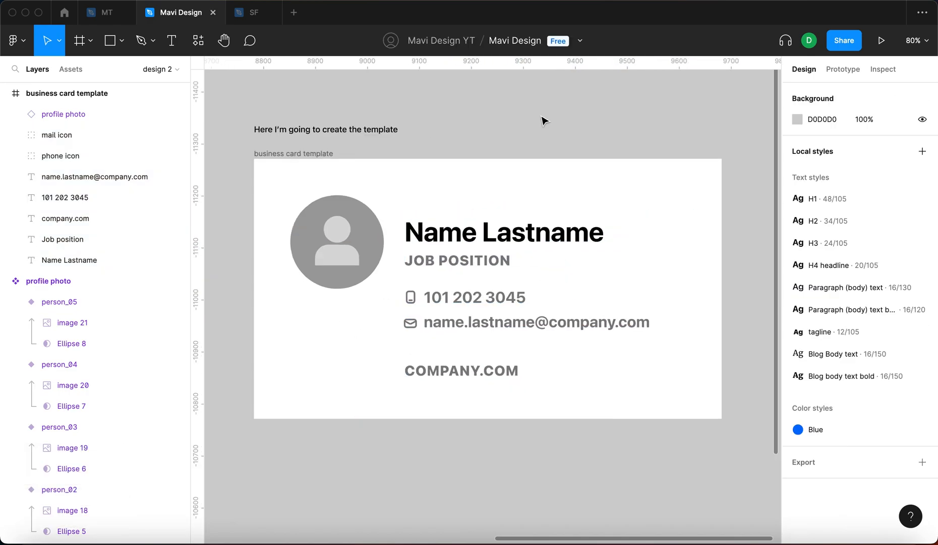
Step: Turn the business card template frame into a component and set its corner radius to 45
click(315, 157)
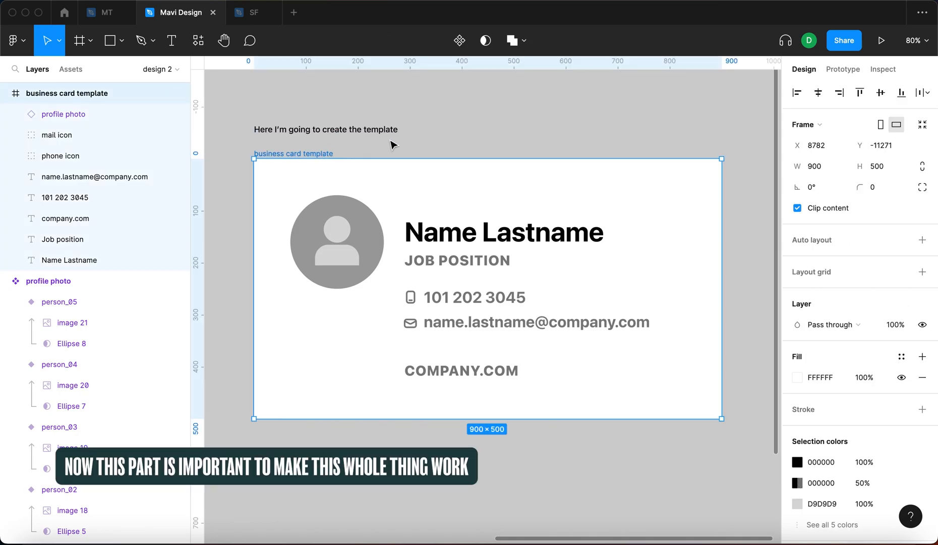
click(459, 41)
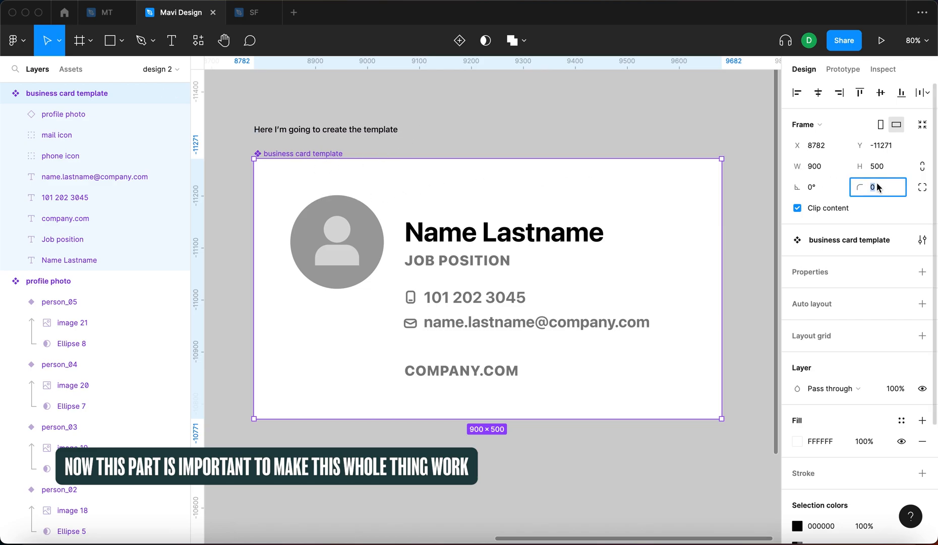
key(shift+Up)
key(shift+Up)
key(shift+Up)
key(shift+Up)
key(shift+Up)
key(shift+Up)
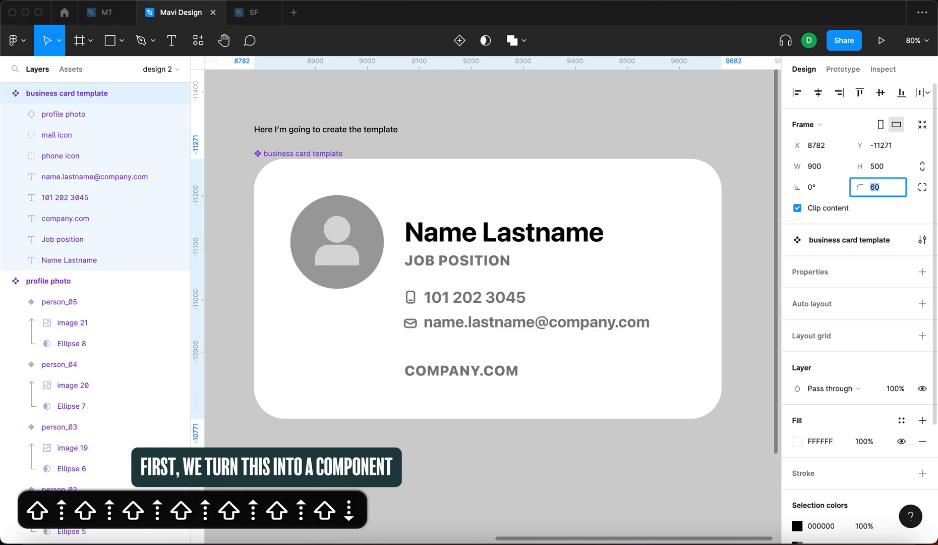
key(shift+Down)
key(shift+Down)
key(shift+Up)
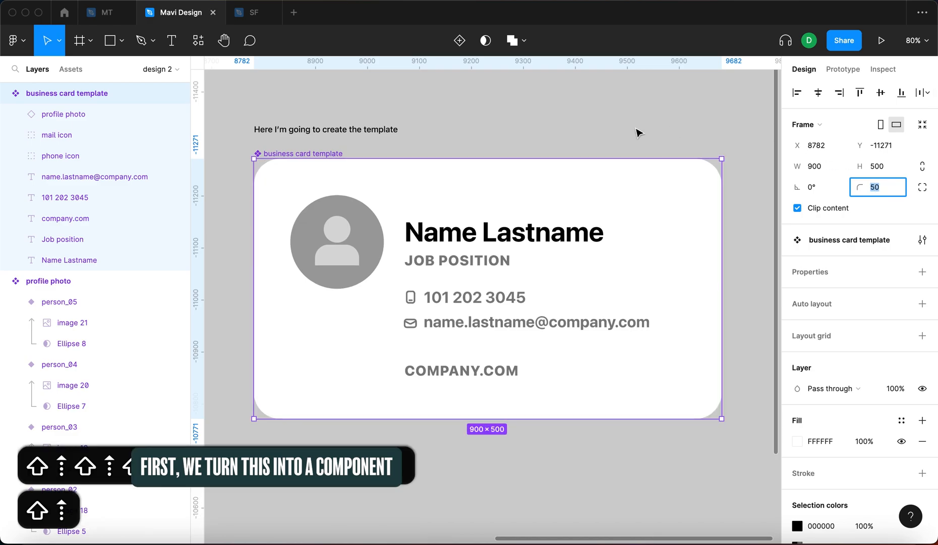
key(Down)
key(Down)
key(Down)
key(Down)
key(Up)
key(Up)
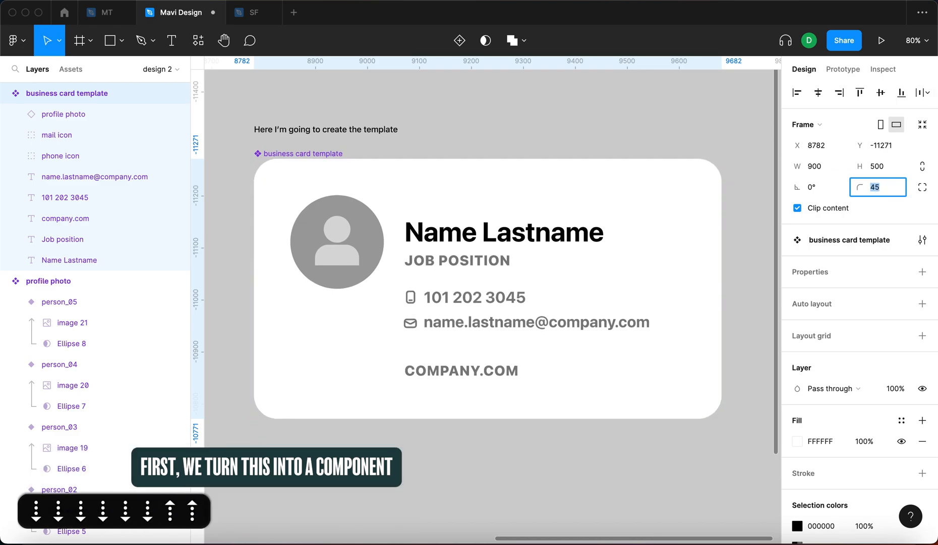
key(Return)
click(637, 132)
Step: Create a component property called "Name" for the content of the Name Lastname text
scroll(638, 131, down, 3)
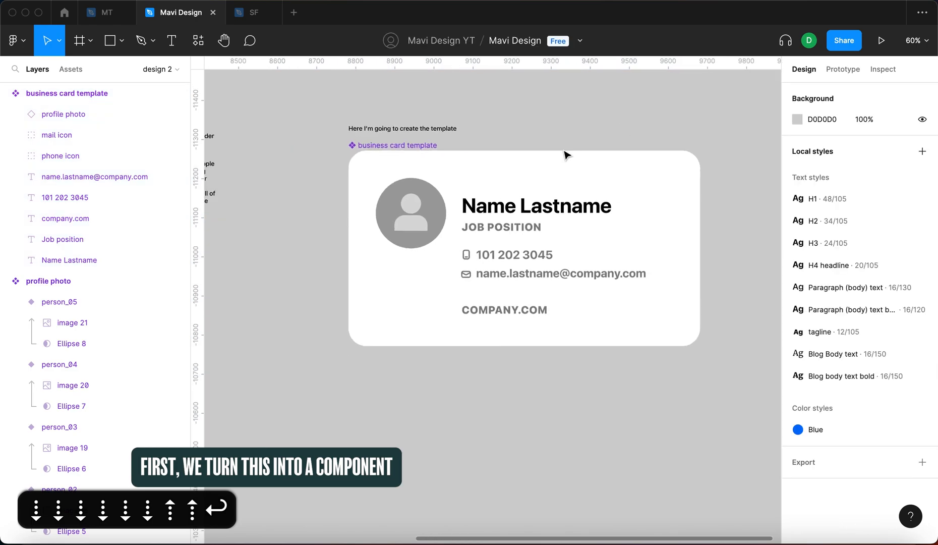
scroll(568, 152, up, 3)
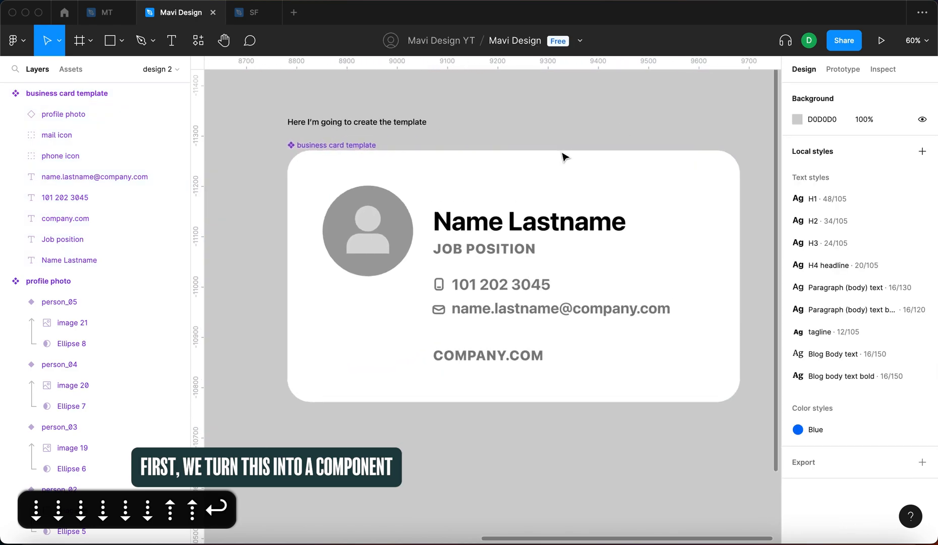
click(502, 235)
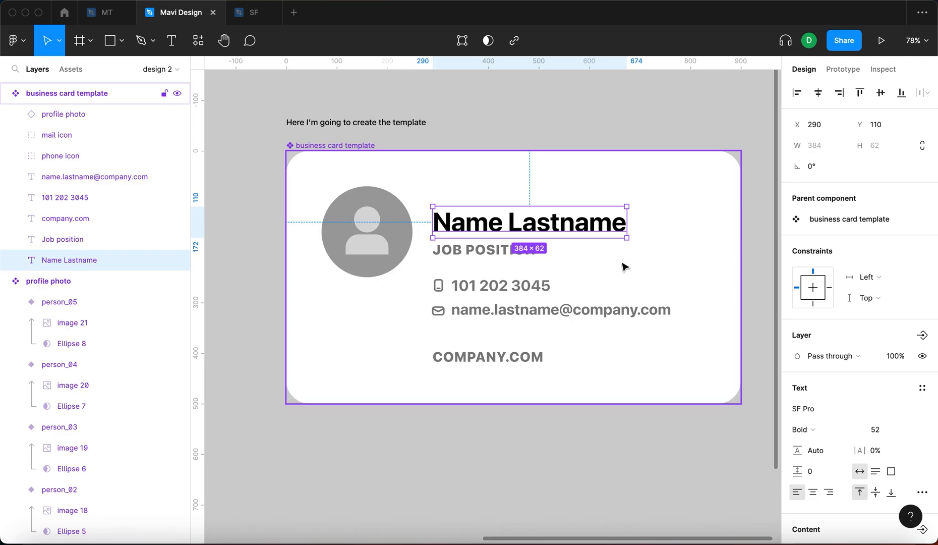
scroll(880, 272, down, 5)
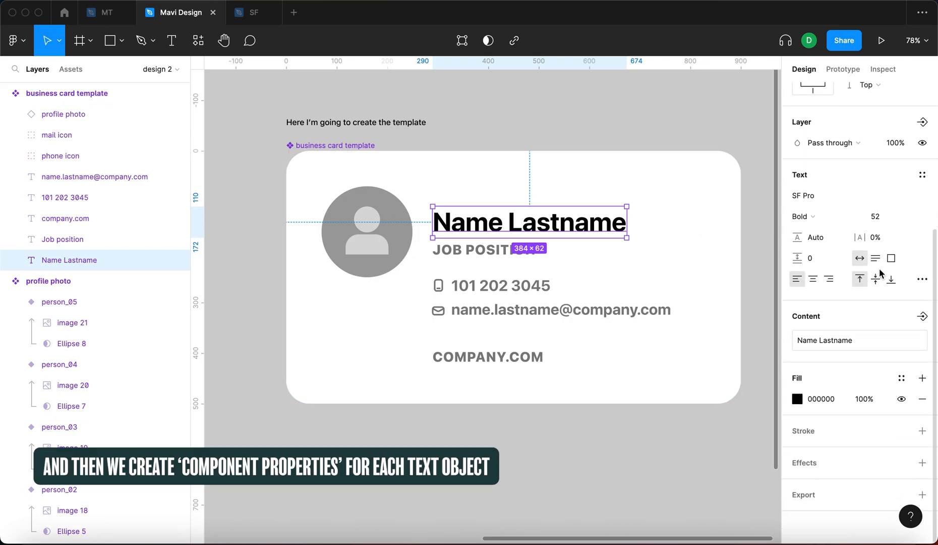
click(920, 316)
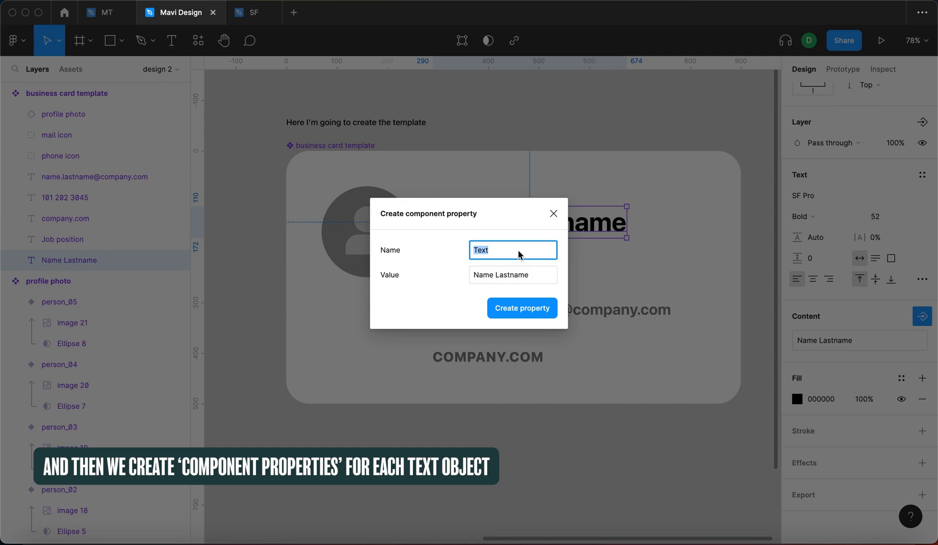
text(Name)
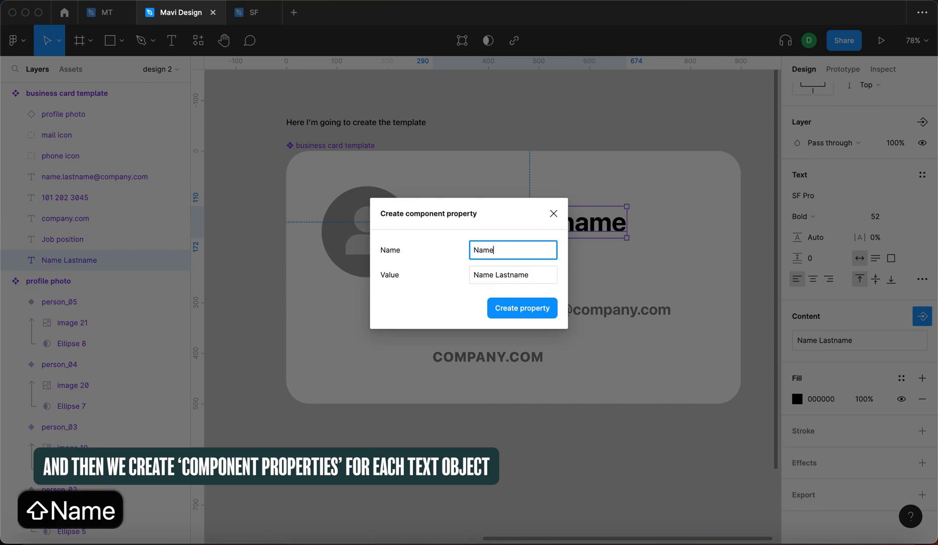
click(515, 312)
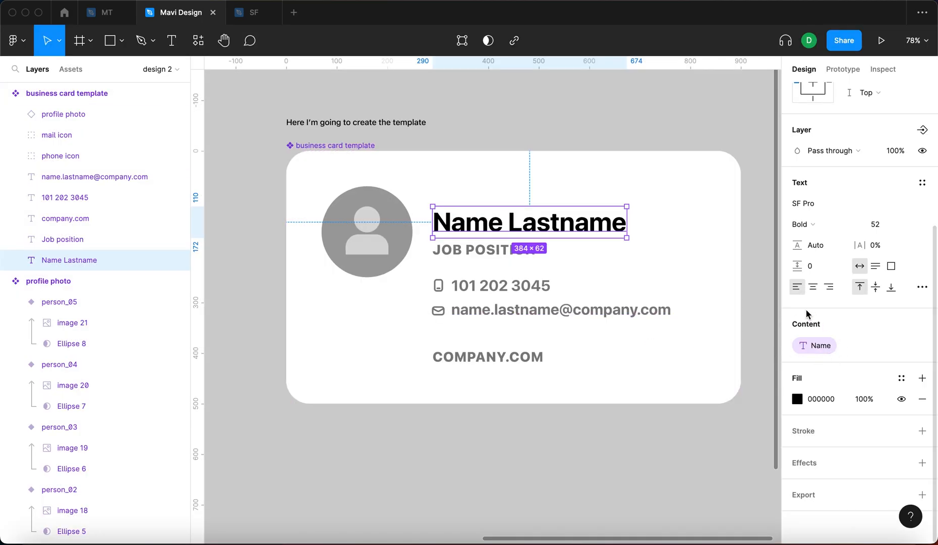
Step: Create a component property called "Job Position" for the content of the job position text
click(480, 253)
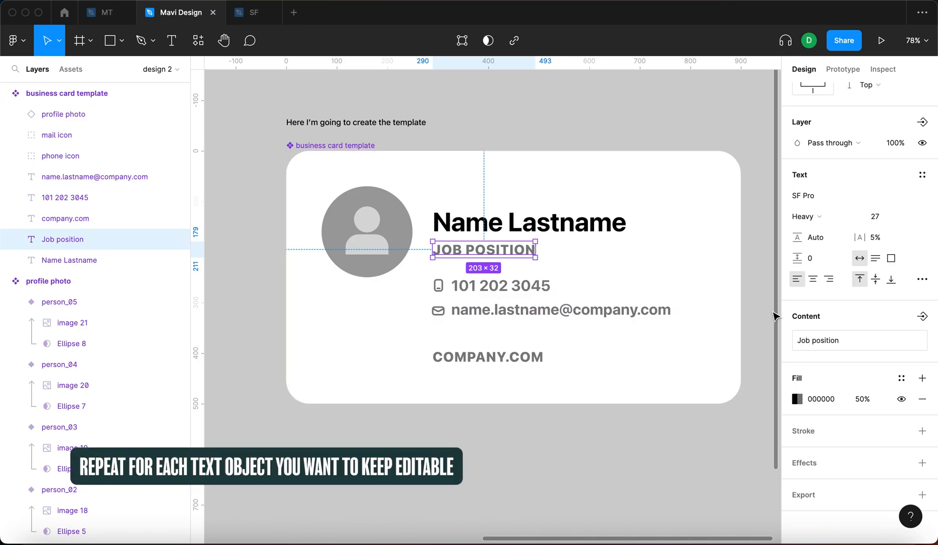
click(921, 317)
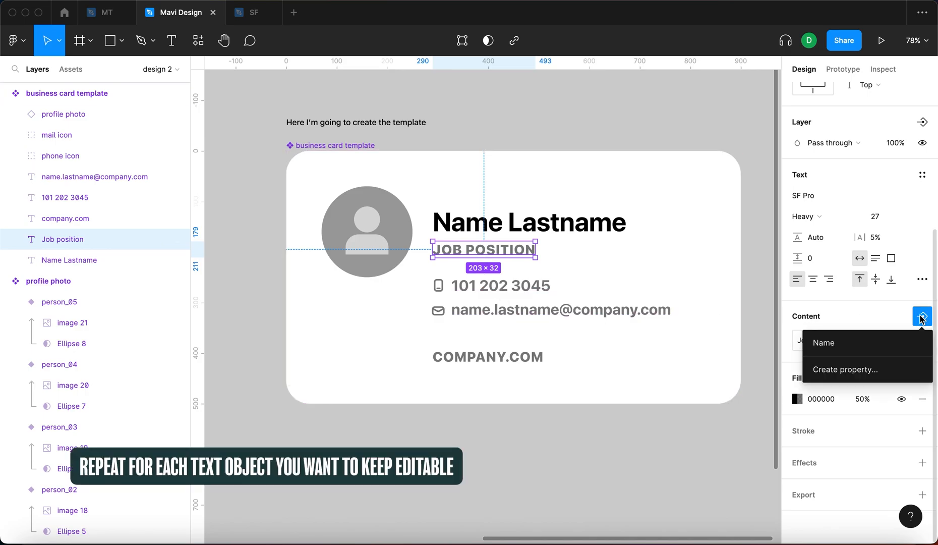
click(869, 376)
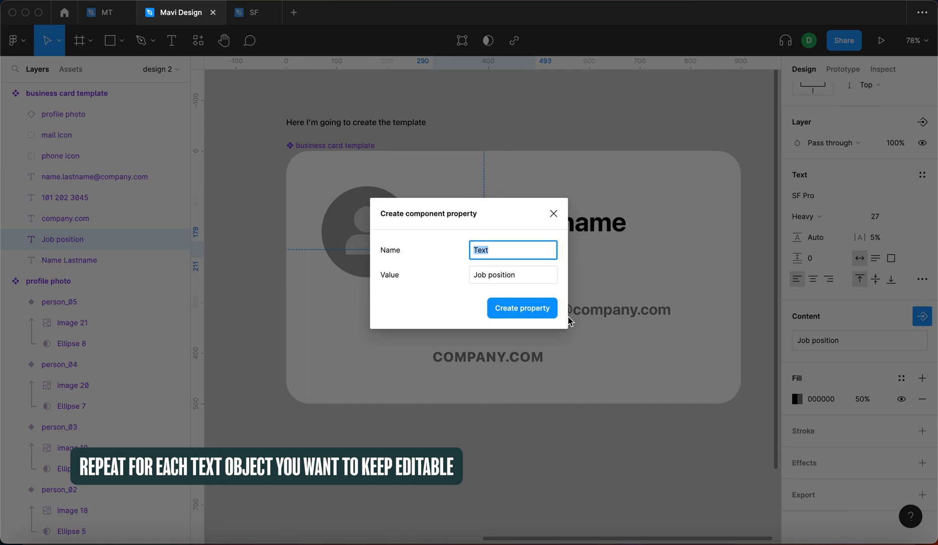
text(Job Position)
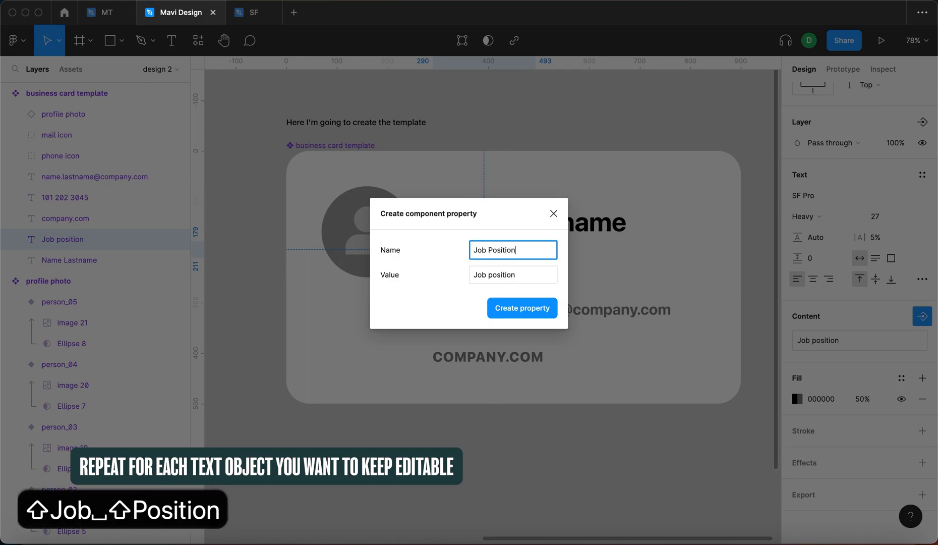
click(524, 310)
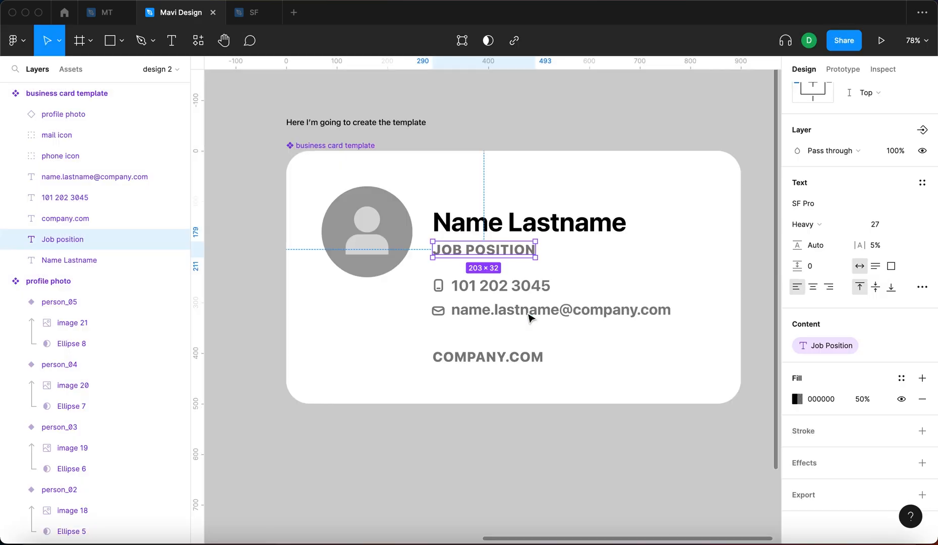
Step: Create a component property called "Phone Number" for the content of the card's phone number text
click(523, 288)
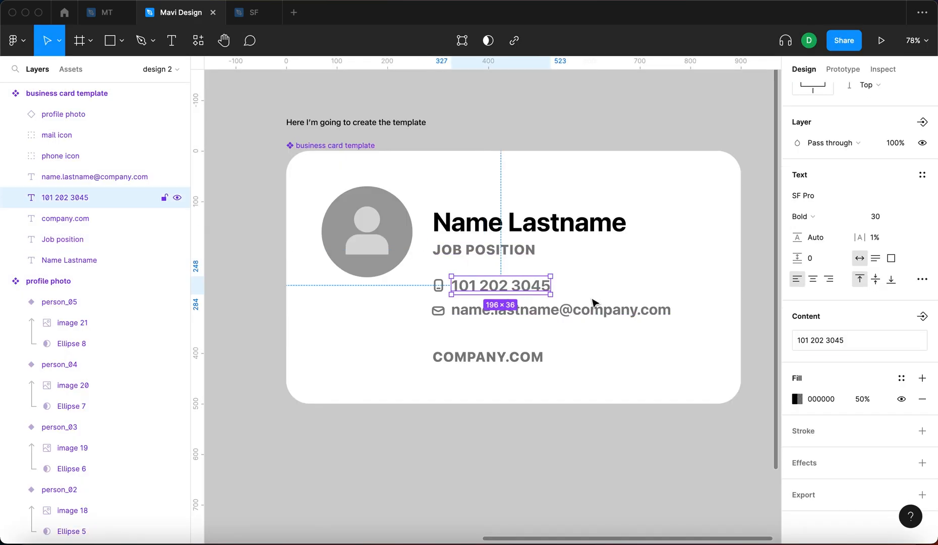
click(924, 316)
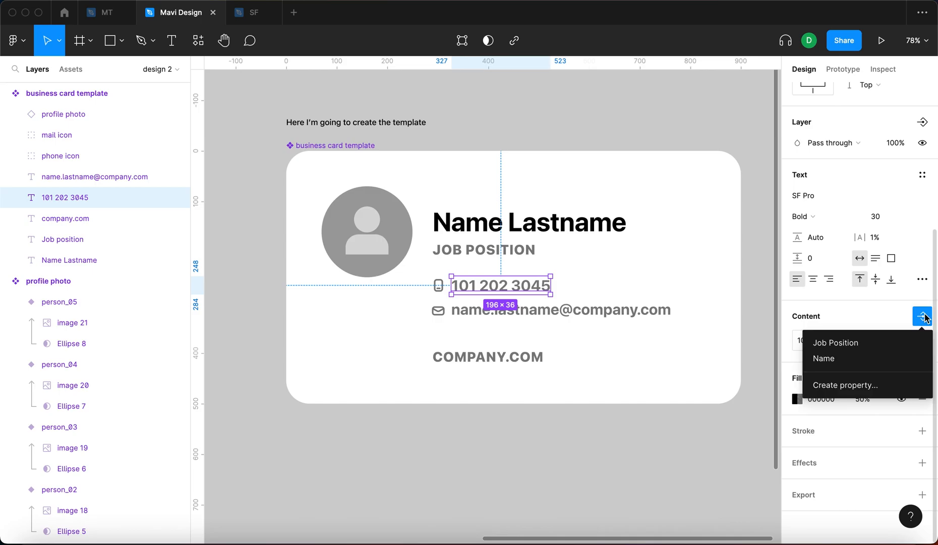
click(858, 385)
text(Phone)
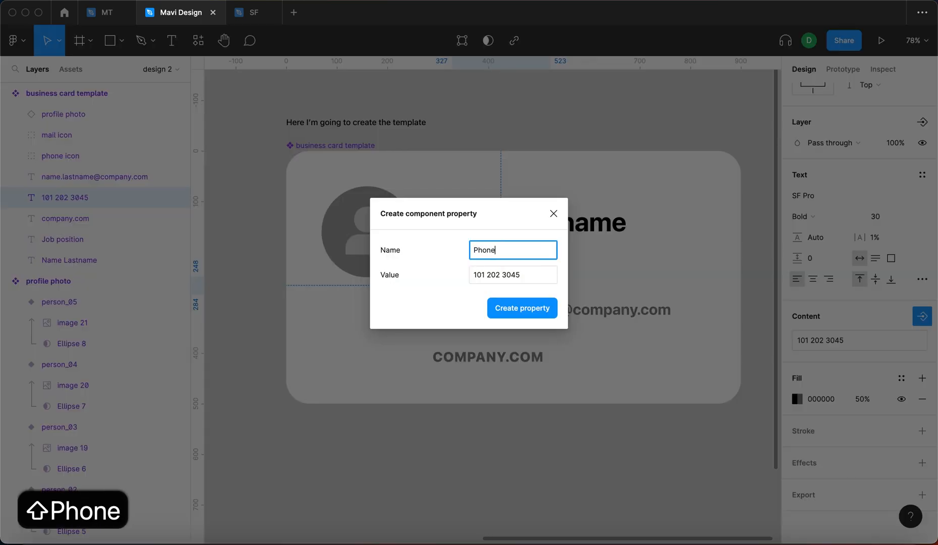
text( Number)
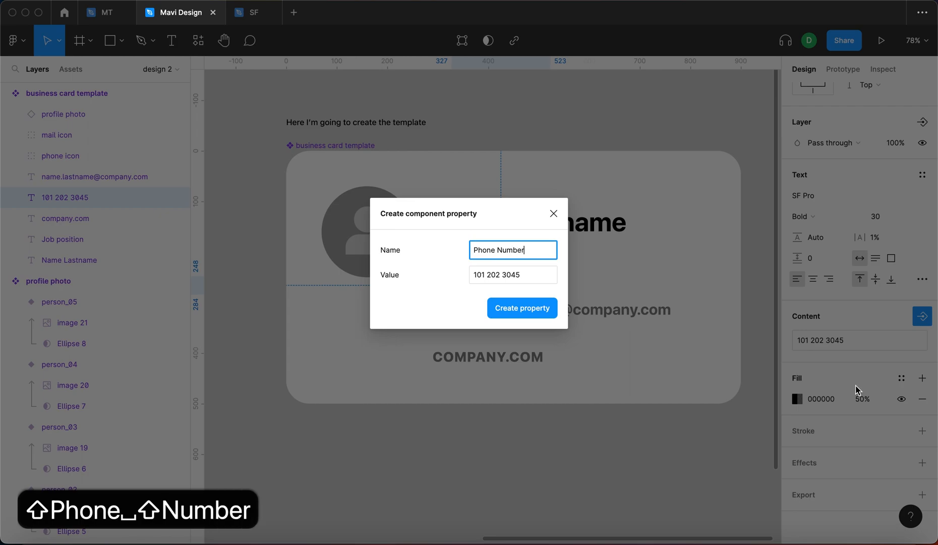
key(Return)
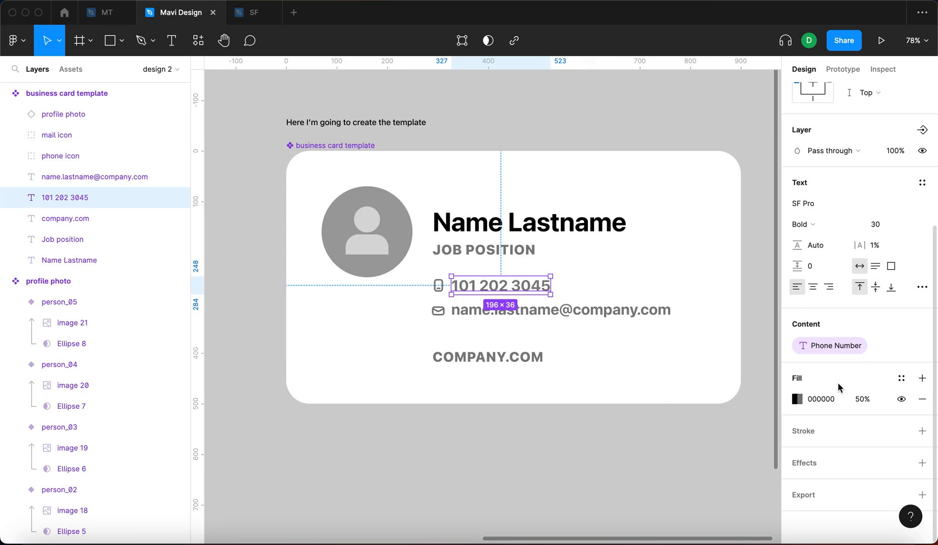
Step: Create a component property called "Email" for the content of the card's e-mail address text
click(661, 312)
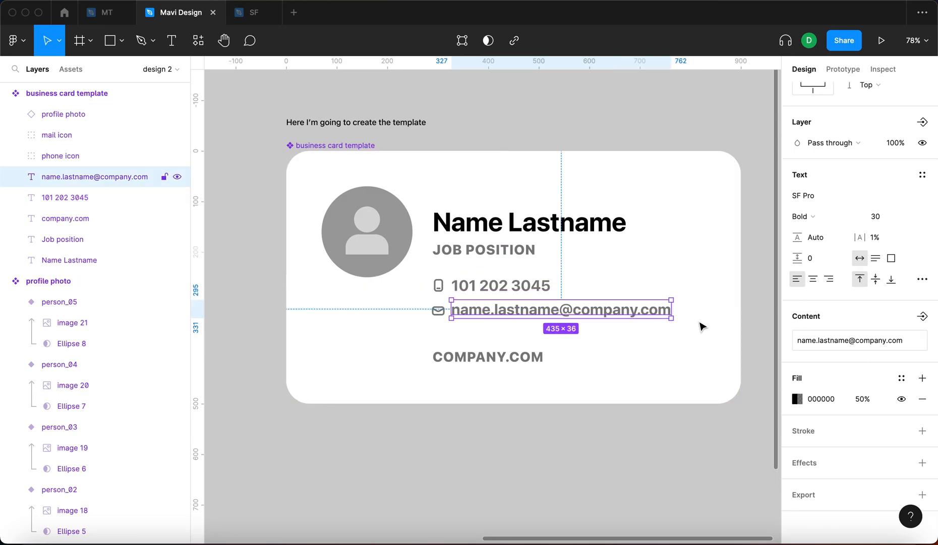
click(921, 321)
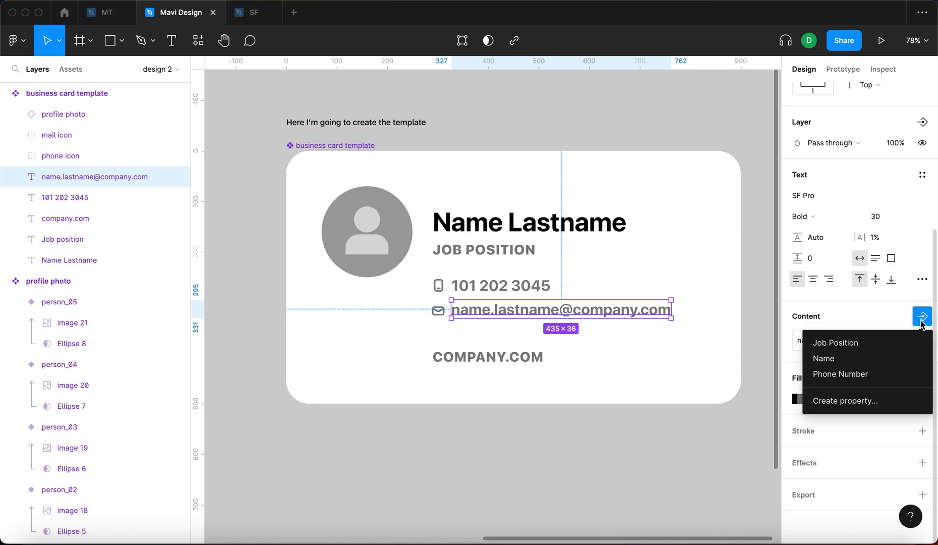
click(838, 401)
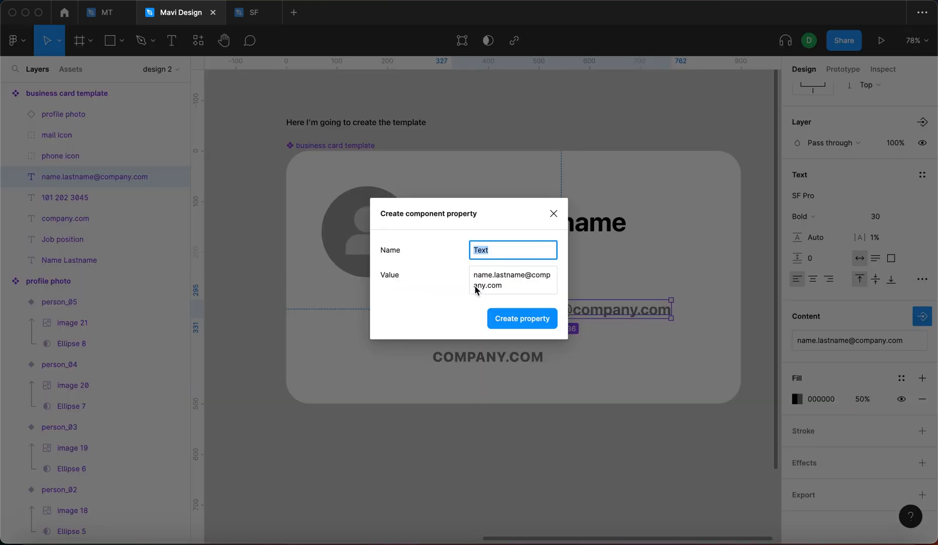
text(Email)
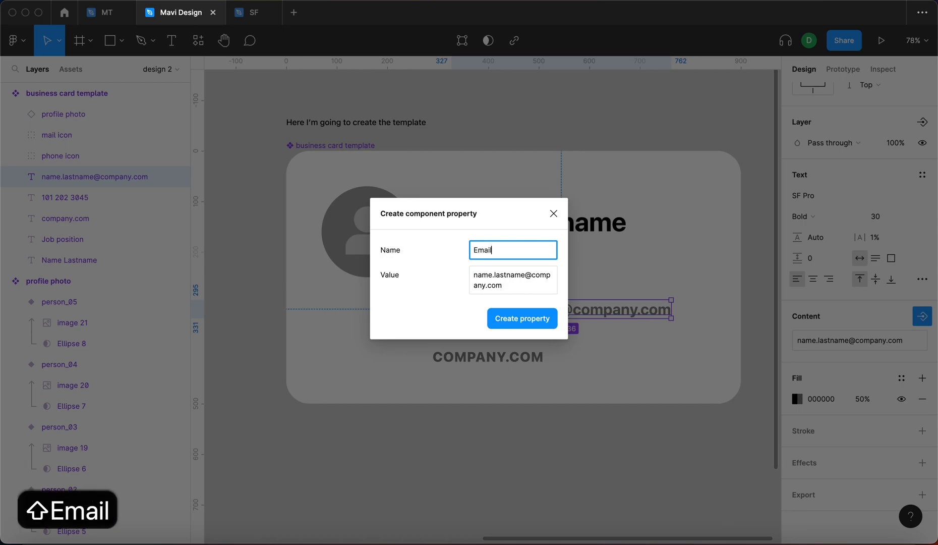
click(511, 319)
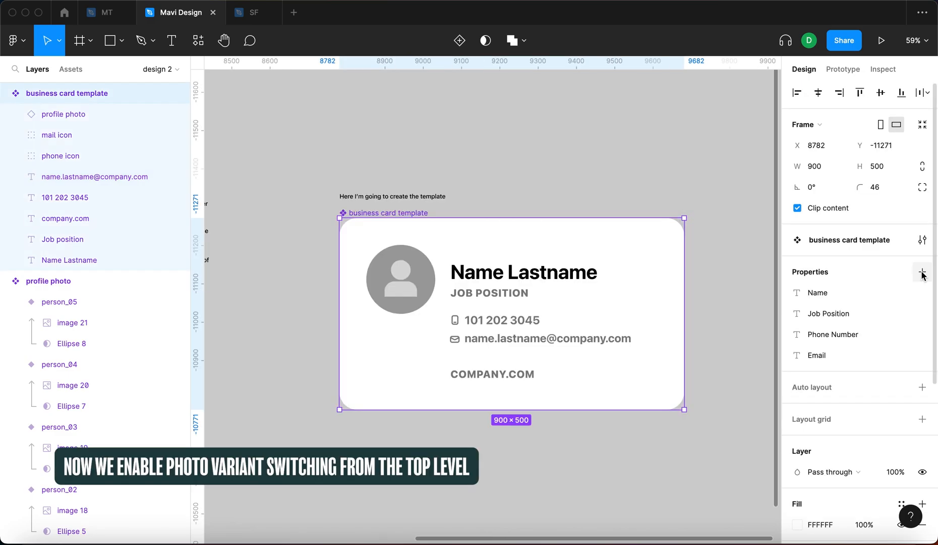
Step: Add a text note beside the card about enabling "Expose properties from nested instances" in Figma Settings if it is missing
click(922, 273)
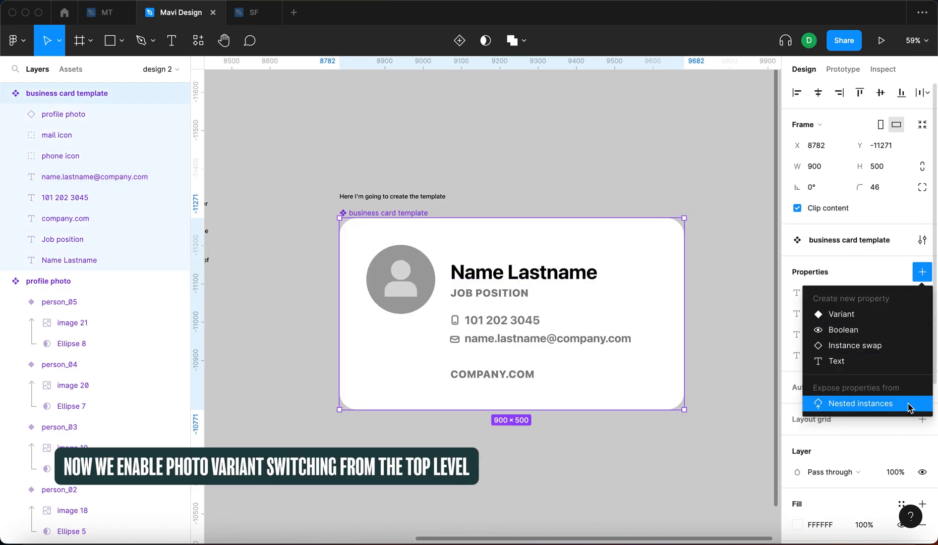
click(747, 420)
scroll(746, 420, right, 3)
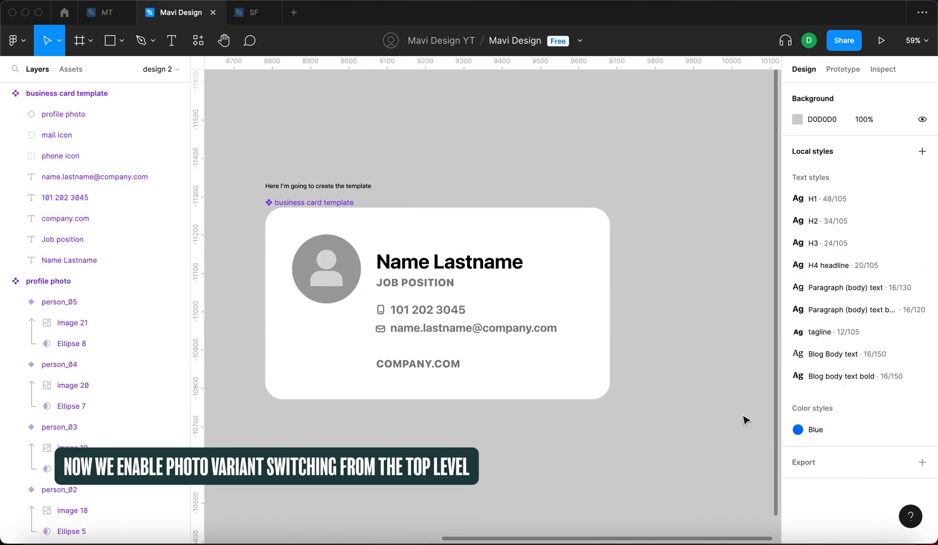
key(t)
click(670, 346)
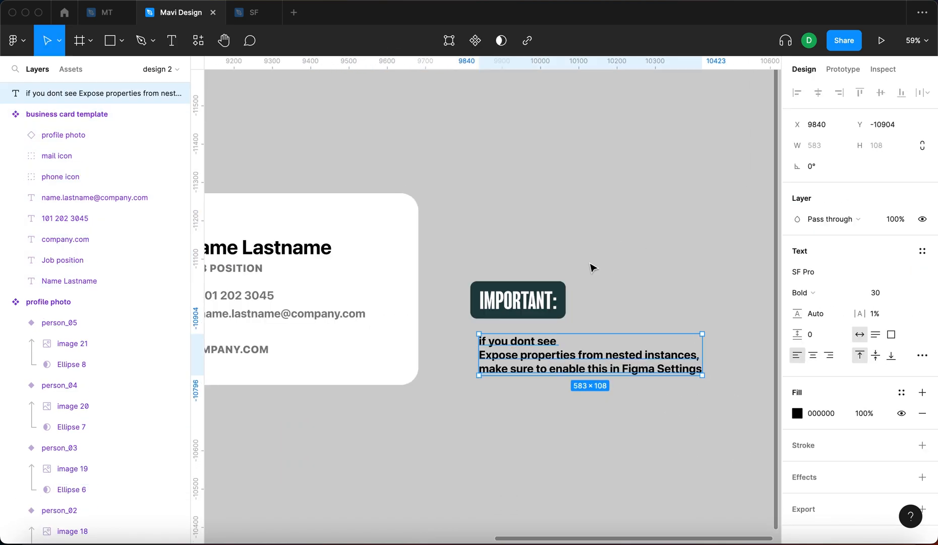
click(589, 268)
Step: Expose the nested profile photo instance's properties on the business card template component, and remove the text note beside the card
scroll(589, 268, left, 3)
ctrl+scroll(419, 205, down, 2)
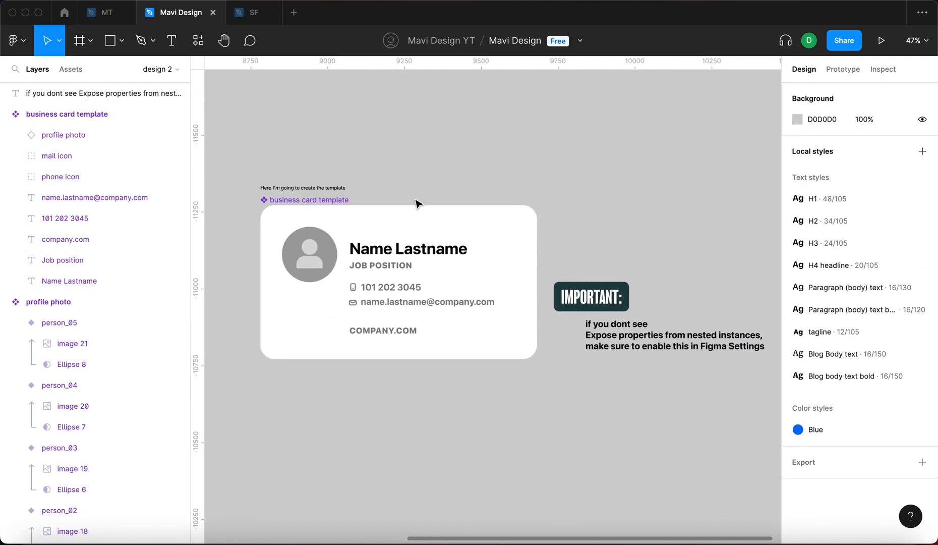
click(318, 202)
scroll(647, 231, right, 2)
scroll(647, 231, down, 5)
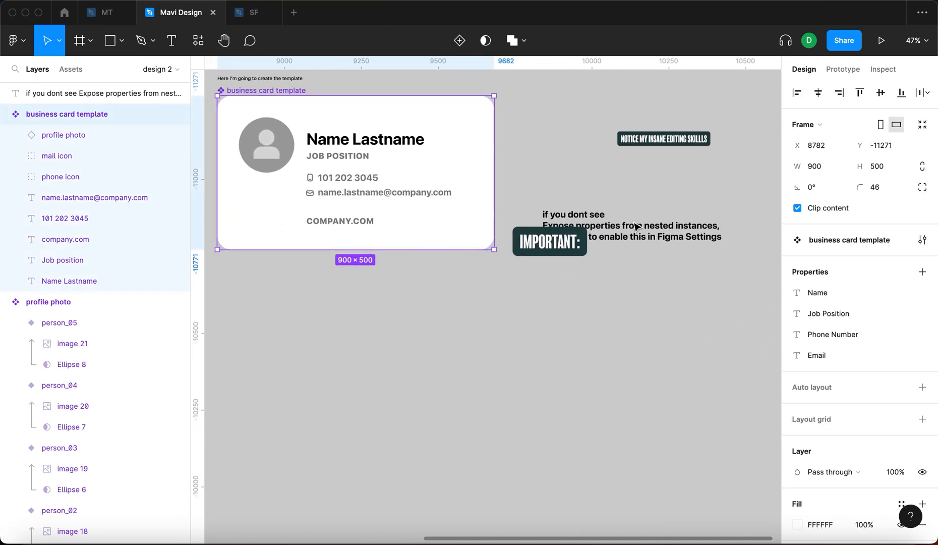
click(925, 275)
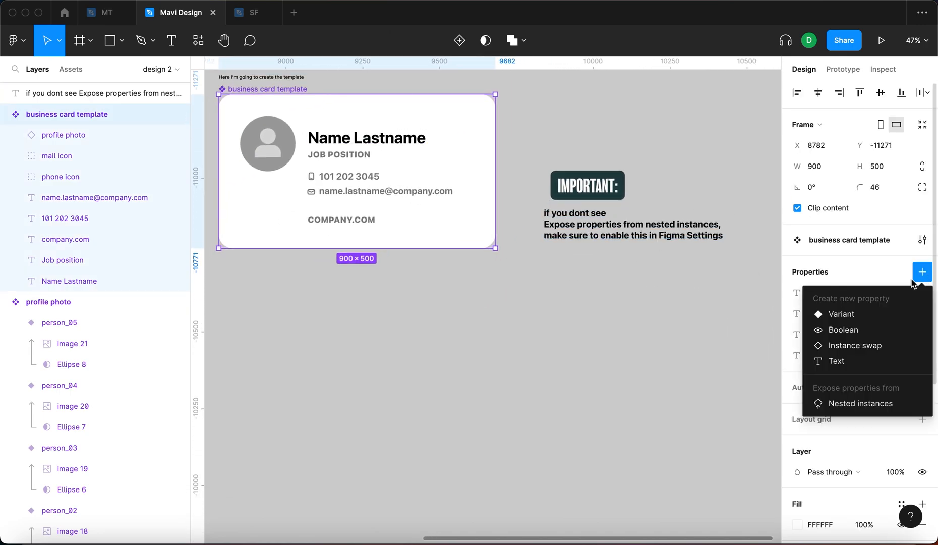
click(848, 403)
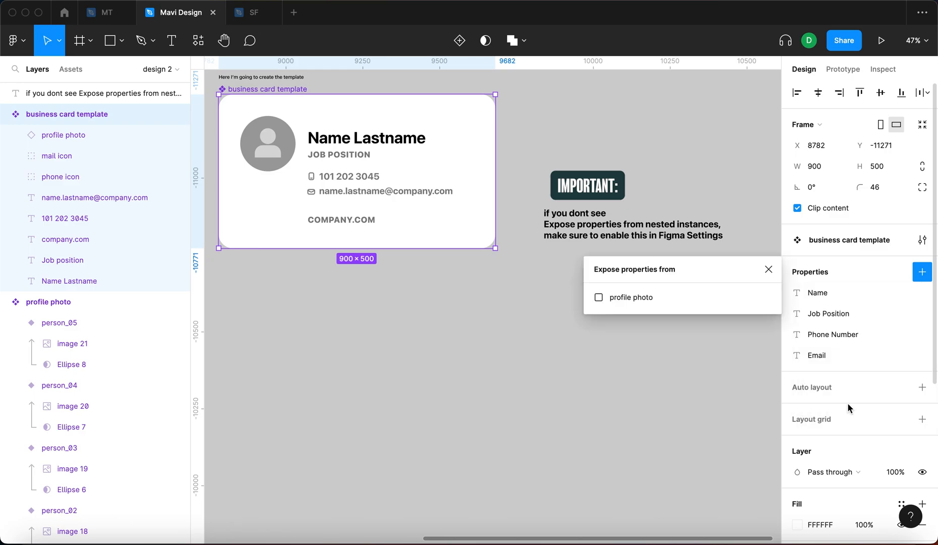
click(599, 297)
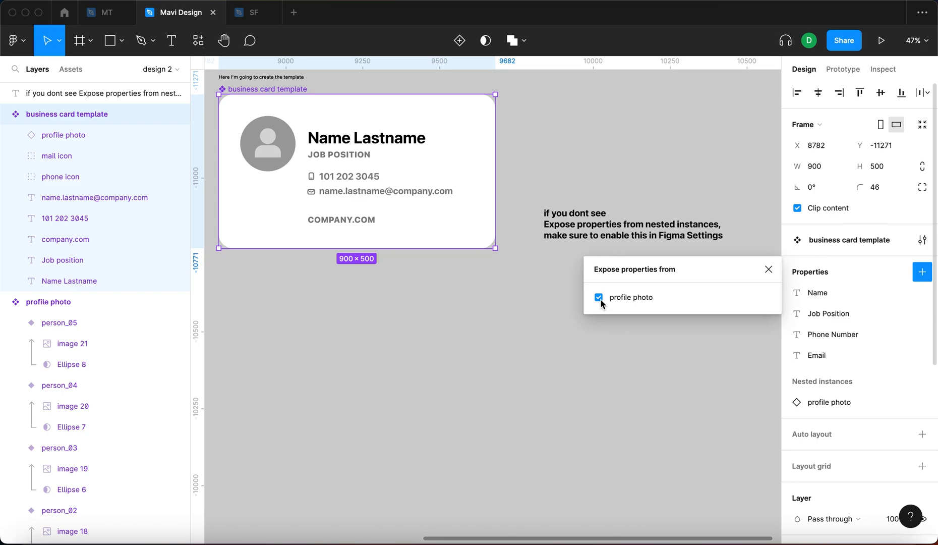
click(769, 269)
click(650, 307)
click(603, 220)
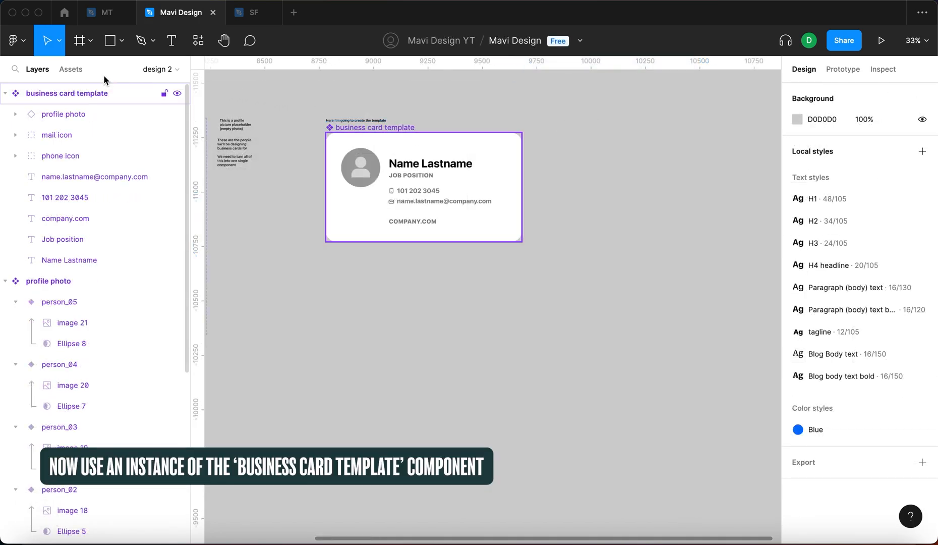
Step: Place an instance of the business card template component on the empty canvas beside the main component
click(78, 71)
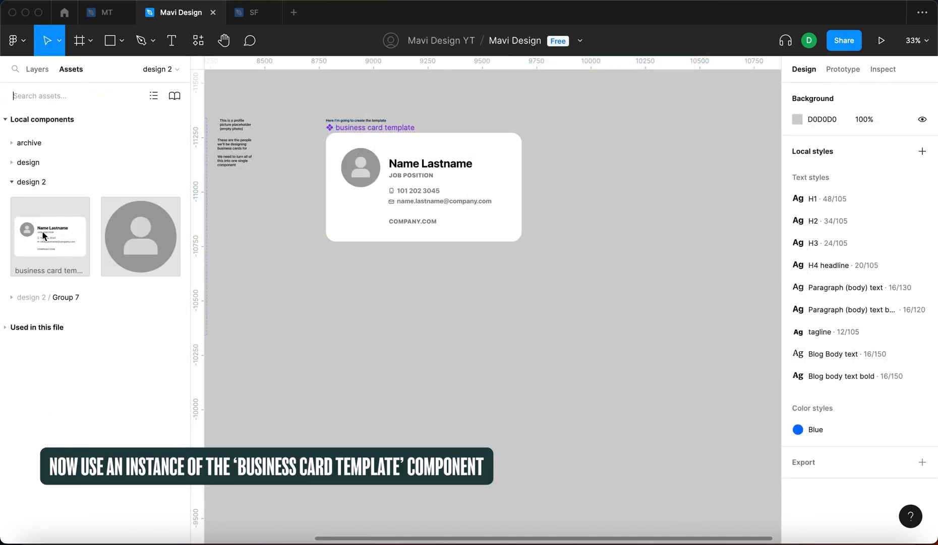
drag(41, 241, 689, 221)
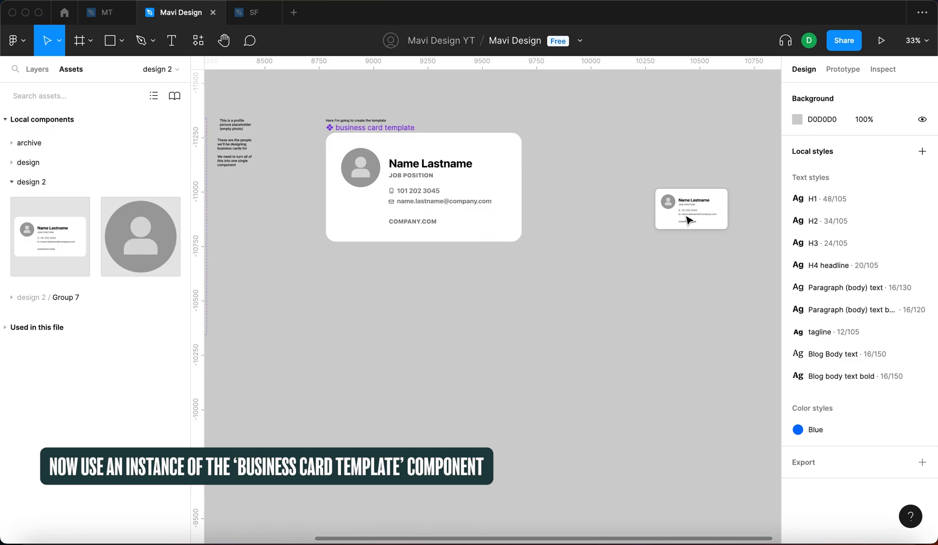
click(681, 356)
Step: Scale up the "Here comes the magic" label and position it above the card instance, aligned with its starting edge
scroll(655, 303, right, 5)
drag(638, 258, 621, 244)
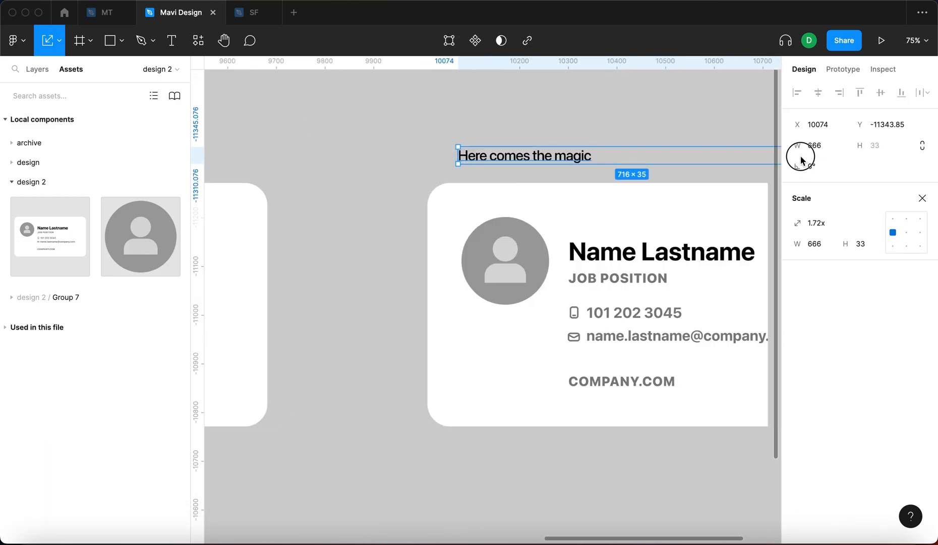
scroll(736, 149, right, 4)
drag(337, 157, 305, 145)
click(309, 89)
scroll(338, 212, down, 3)
Step: Set the card instance's Name property to "Change Name"
click(320, 254)
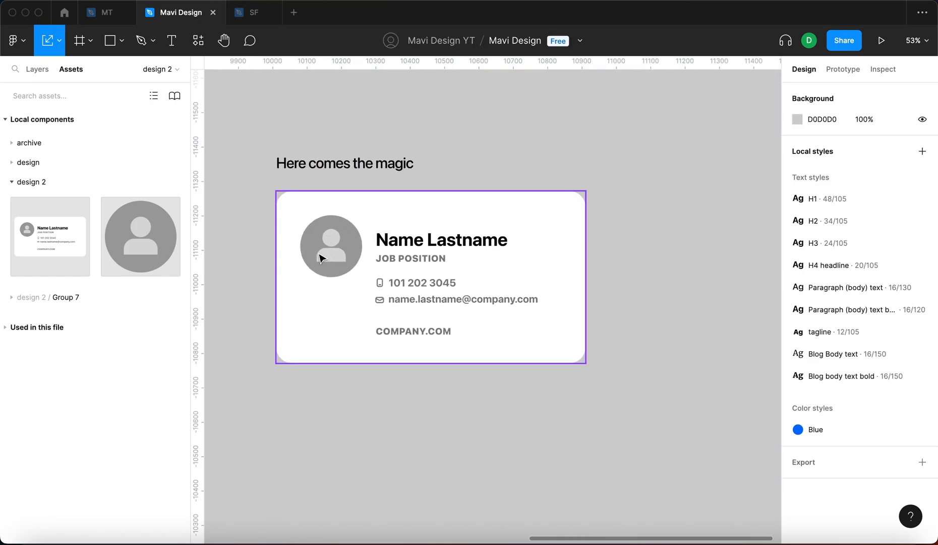
key(v)
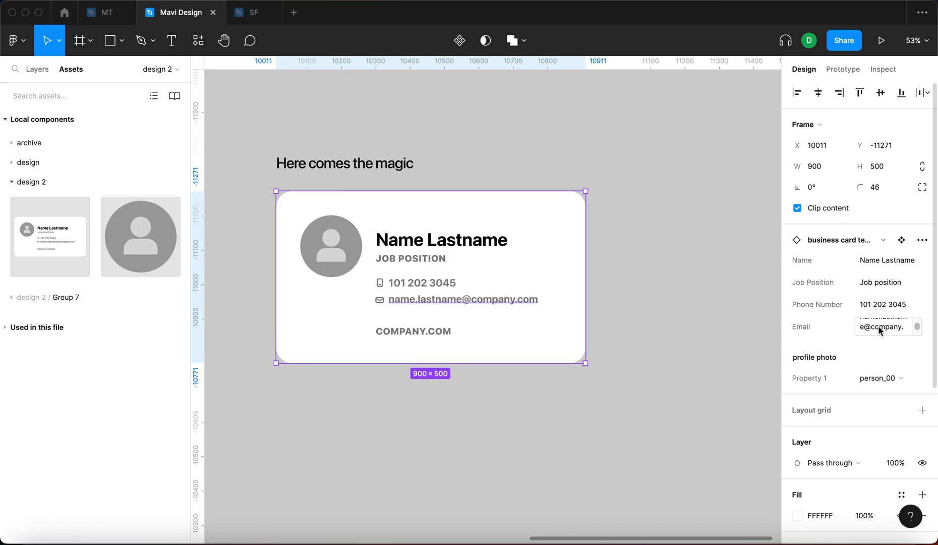
click(876, 266)
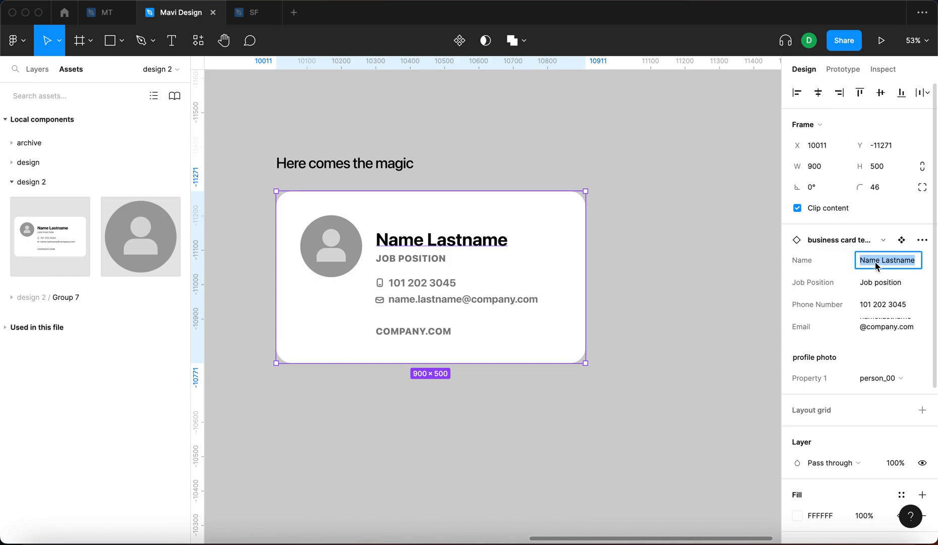
text(Change Name)
key(Return)
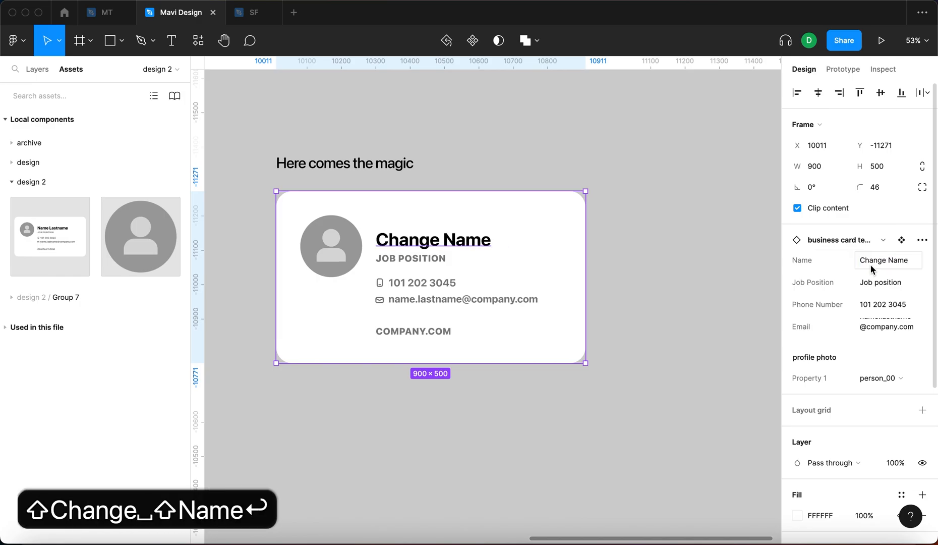
Step: Set the card instance's Job Position property to "Change Position"
text(Change )
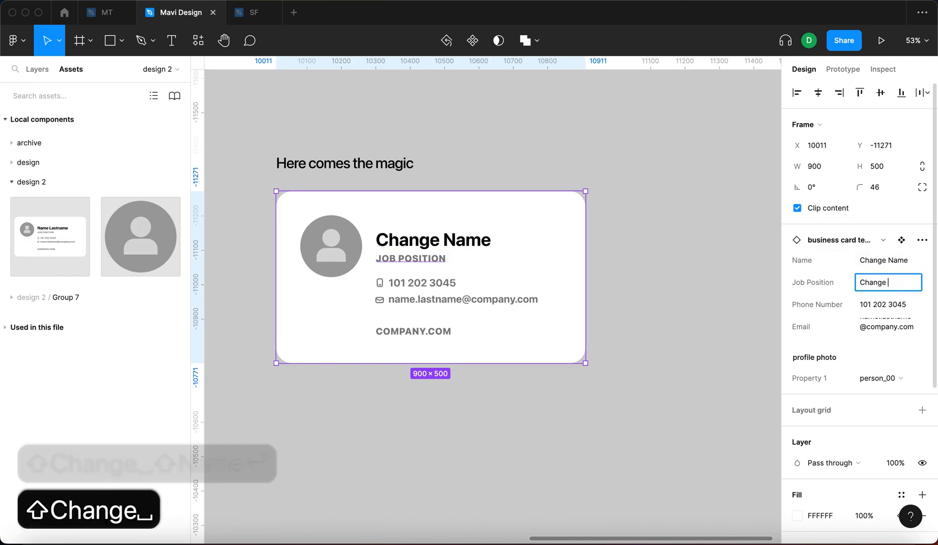
text(Positio)
key(BackSpace)
text(ition)
key(Return)
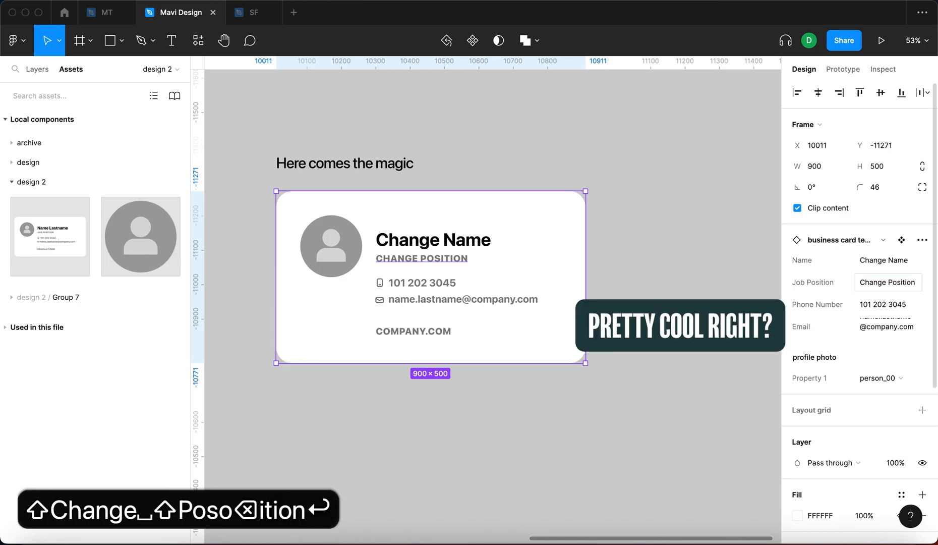
Step: Replace the card instance's Phone Number property with a different placeholder phone number
text(!!!)
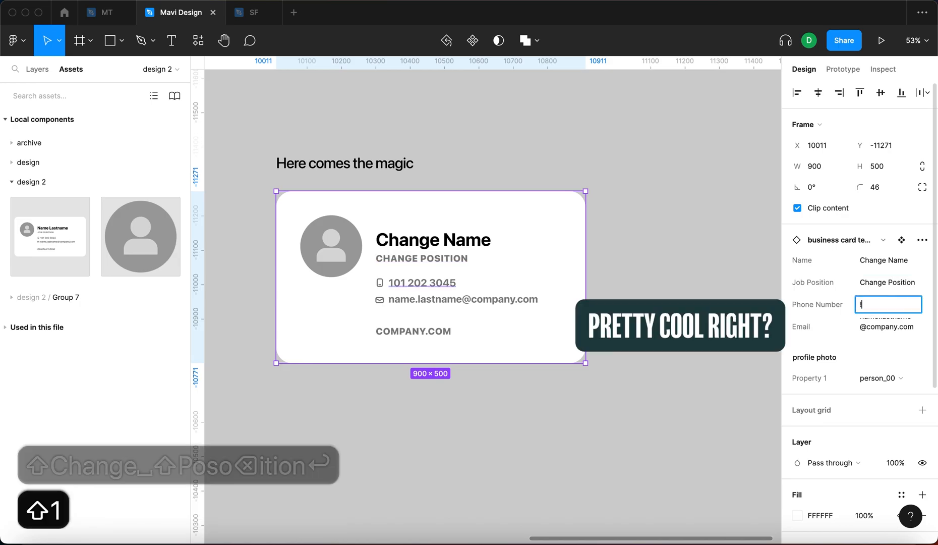
key(BackSpace)
key(BackSpace)
key(BackSpace)
text(111 222 3333)
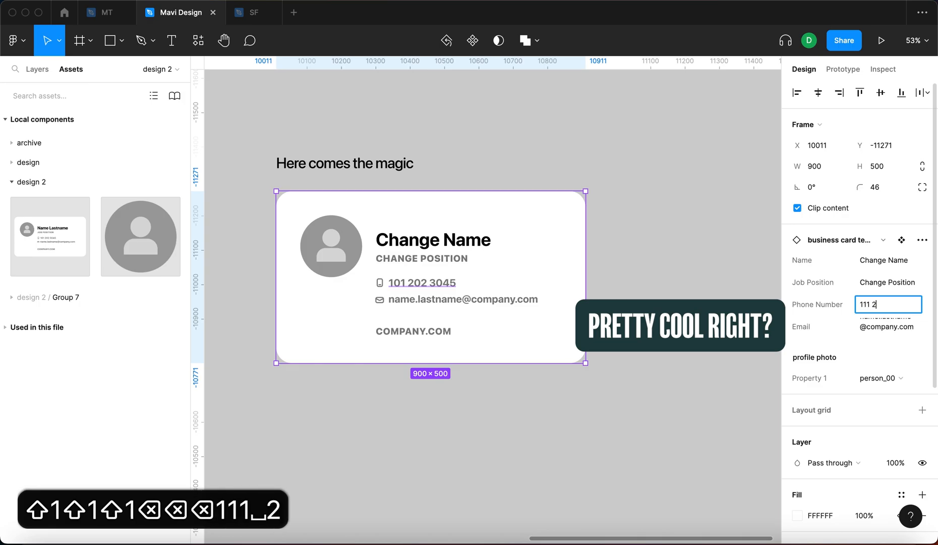
key(Return)
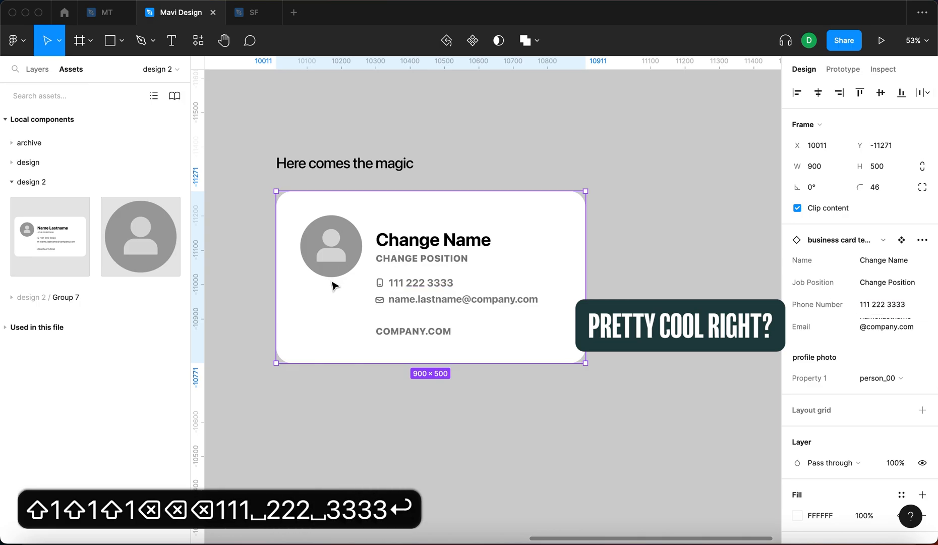
Step: Replace the first-name part of the instance's Email property with "change" and set the profile photo variant to person_04
click(883, 326)
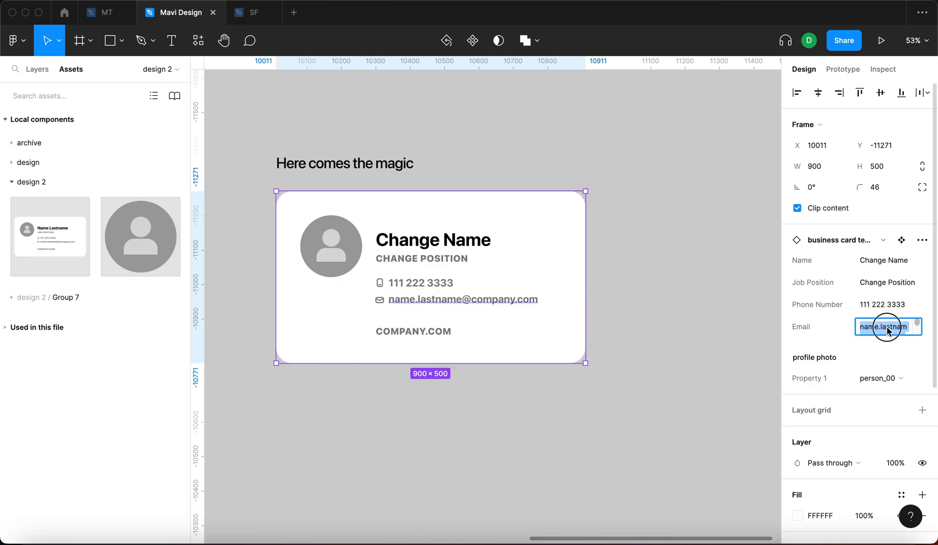
text(change)
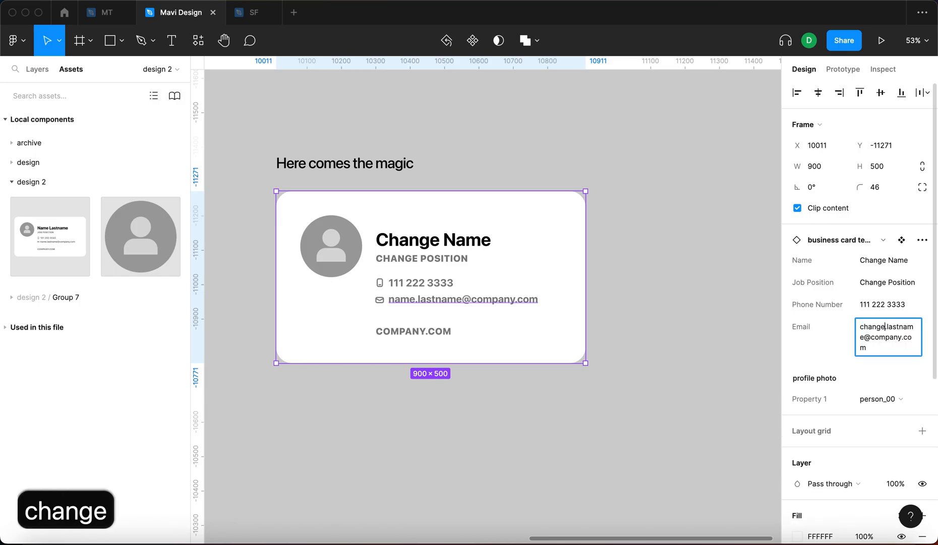
key(Return)
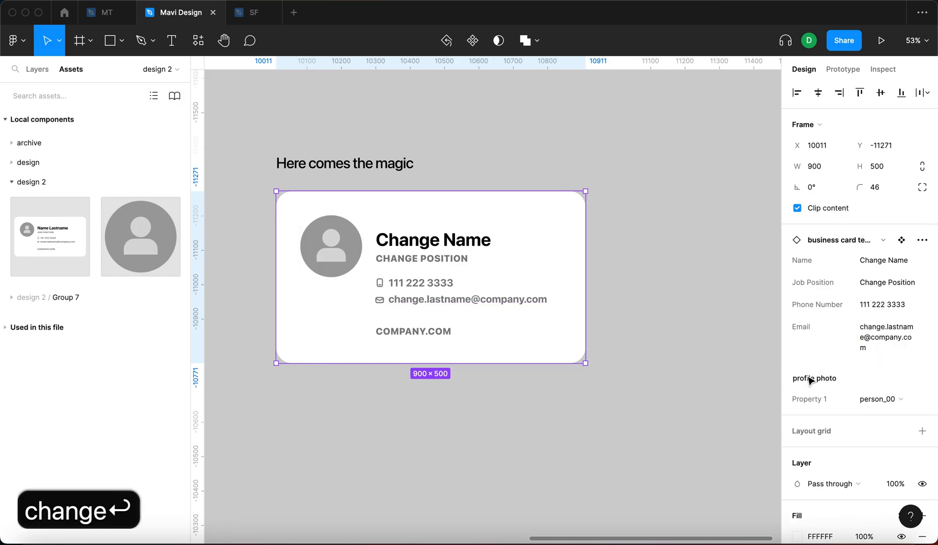
click(898, 404)
click(887, 463)
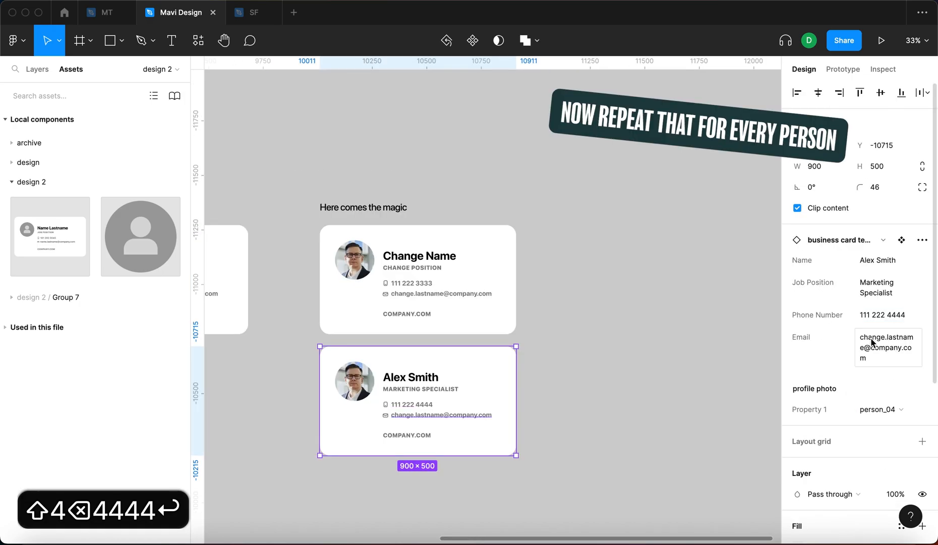
Step: Enter the person's own name in the second card's Email property and set its profile photo variant to person_05
double_click(871, 337)
text(alex.smith)
key(Return)
click(881, 404)
click(879, 415)
click(627, 404)
Step: Duplicate the second card directly below it and set the copy's Name property to another person's full name
scroll(627, 404, down, 3)
click(481, 301)
drag(484, 275, 491, 392)
click(877, 260)
text(John Doe)
Step: Set the third card's Job Position property to "Adjust accordingy"
click(883, 288)
text(Adjust accordinglz)
key(BackSpace)
text(t)
key(BackSpace)
key(BackSpace)
text(y)
key(Return)
Step: Replace the leading digits of the third card's Phone Number property to give it a different phone number
click(862, 316)
click(870, 315)
key(shift+super+Left)
text(222 222 4444)
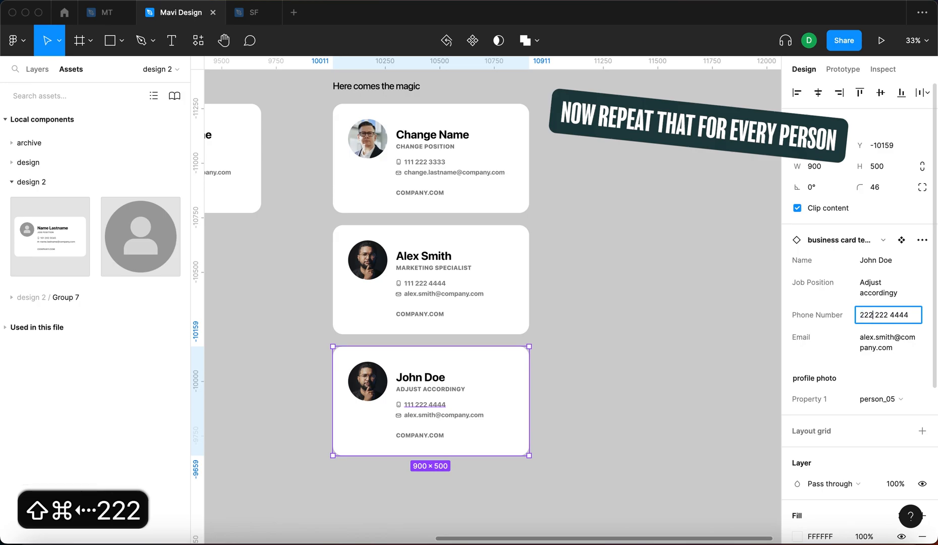
key(Return)
Step: Replace the name part of the third card's Email property with that person's own first and last name
click(892, 342)
key(shift+Left)
key(shift+Left)
key(shift+Left)
key(shift+Left)
key(shift+Left)
key(shift+Left)
key(shift+Left)
key(shift+Left)
key(shift+Left)
key(shift+Left)
text(john.die)
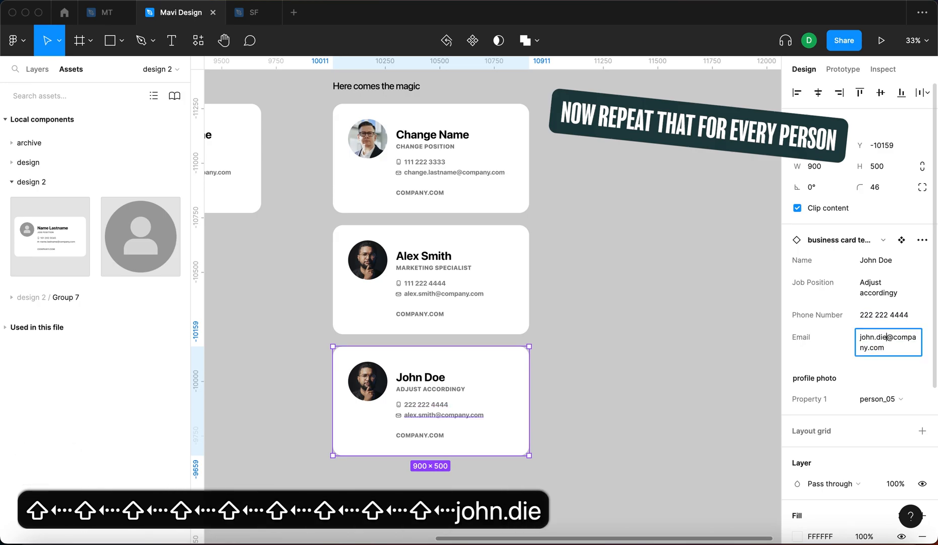
key(BackSpace)
key(BackSpace)
key(BackSpace)
text(doe)
key(Return)
Step: Set the third card's profile photo variant to person_02
click(889, 400)
click(879, 336)
click(625, 368)
click(470, 383)
click(878, 398)
click(875, 412)
click(655, 362)
Step: Duplicate the "Here comes the magic" label below the template component and change its text to "Update the component to change all business cards"
scroll(651, 361, down, 5)
drag(648, 432, 457, 211)
click(440, 214)
scroll(342, 220, up, 3)
drag(525, 122, 272, 293)
key(Return)
text(Up)
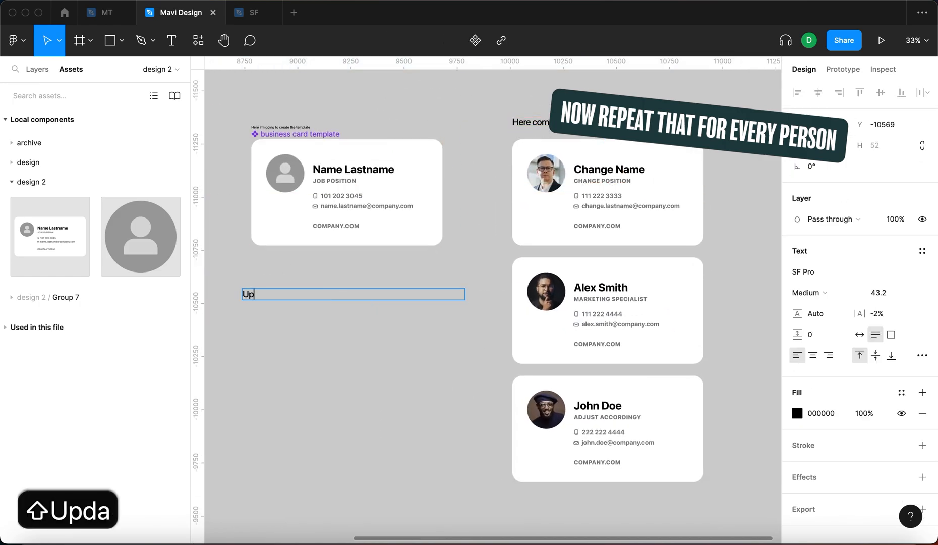
text(date the component to change all business cards)
key(Escape)
drag(279, 295, 293, 285)
Step: Try moving the job position text inside the template component and undo the move
double_click(334, 180)
drag(334, 180, 368, 187)
key(super+z)
key(super+z)
Step: Add a second line, "Imagine managing business cards for an entire company", to the note below the template component
double_click(335, 285)
key(Right)
key(Return)
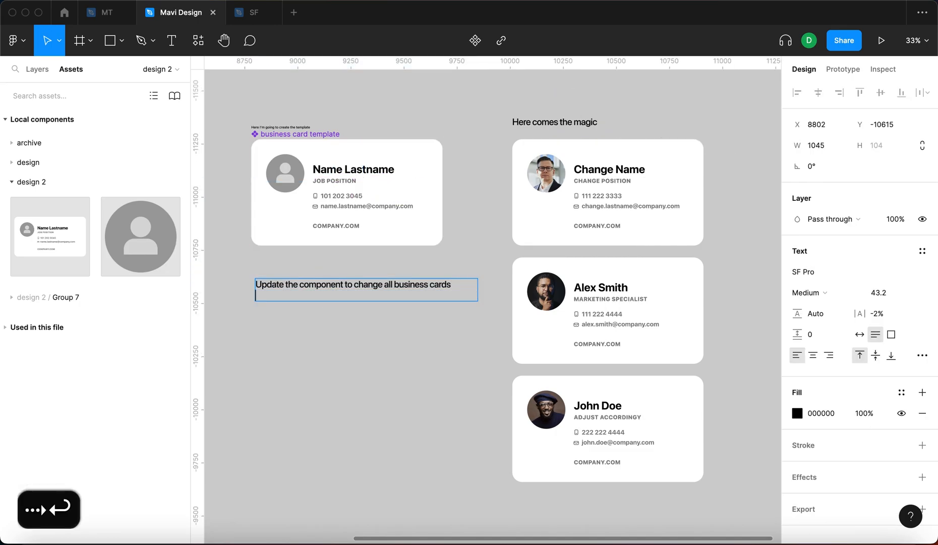
text(Imagine managing business cards for an entire company)
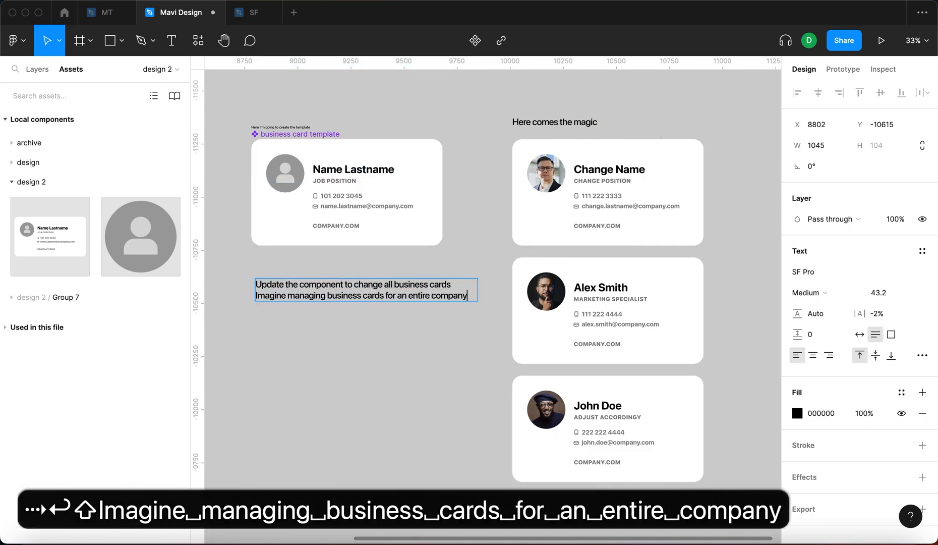
key(Escape)
click(295, 345)
double_click(443, 294)
click(412, 379)
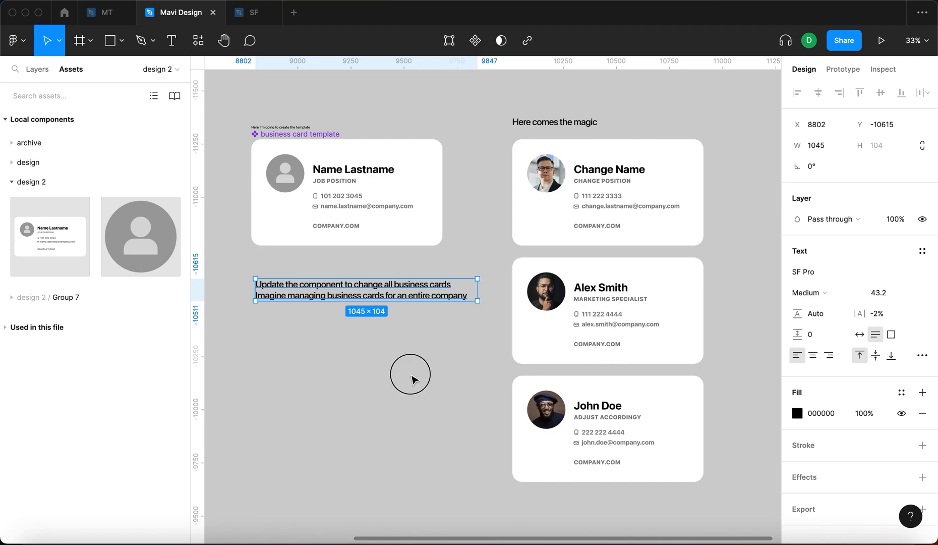
Step: Try shifting the company website text and the profile photo inside the template component, undoing each move
click(335, 230)
drag(335, 228, 363, 226)
key(super+z)
drag(286, 174, 286, 209)
key(z)
key(super+z)
Step: Duplicate the two-line note onto the empty canvas beside the third card
click(590, 408)
scroll(590, 403, down, 1)
click(727, 433)
scroll(699, 456, down, 3)
scroll(700, 456, right, 2)
click(252, 143)
alt+drag(252, 143, 685, 248)
double_click(685, 248)
Step: Change the copied note to three lines, "Simply duplicate,", "adjust values" and "and then export!", and move it closer to the third card
text(Simply duplicate,)
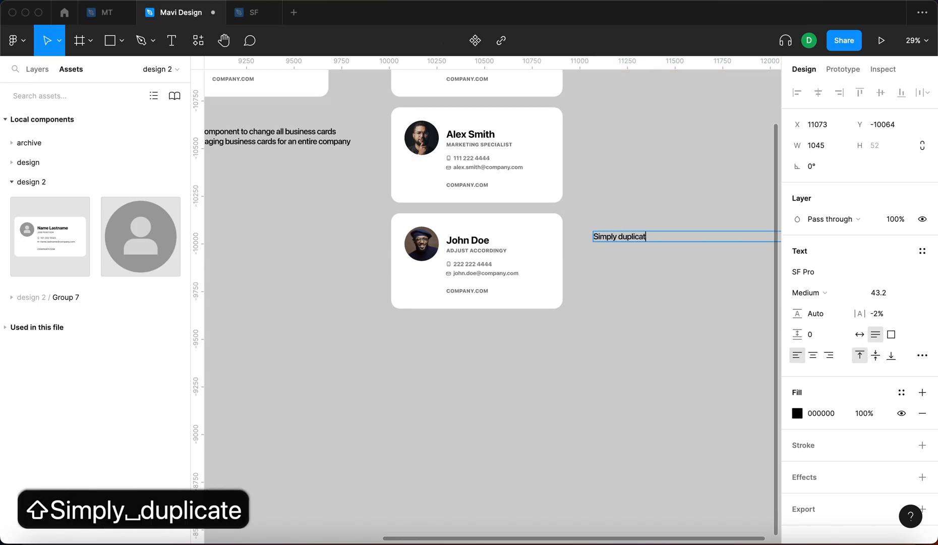
key(Return)
text(adjust values an)
key(BackSpace)
key(BackSpace)
key(Return)
text(and the ne)
key(BackSpace)
key(BackSpace)
key(BackSpace)
text(n export)
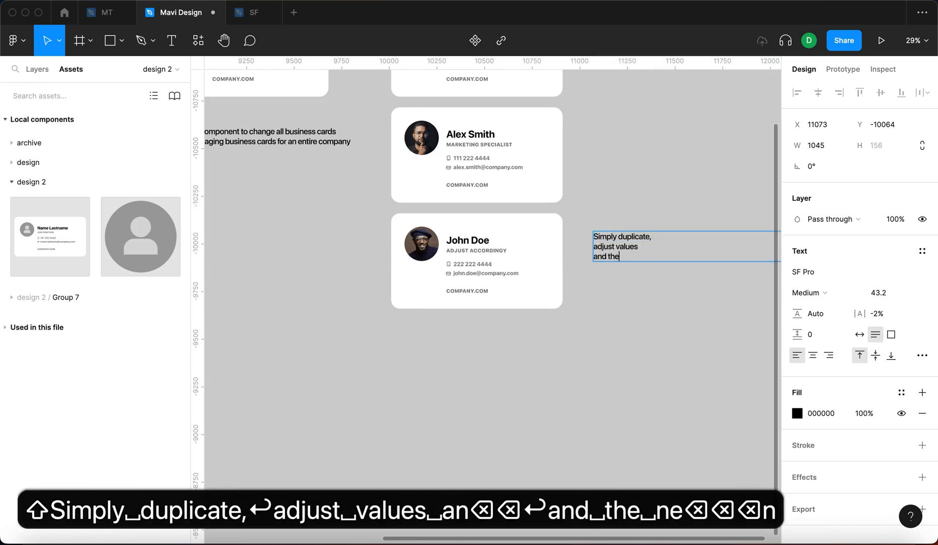
text(!)
key(Escape)
click(509, 340)
click(439, 281)
scroll(595, 253, up, 5)
drag(641, 256, 582, 256)
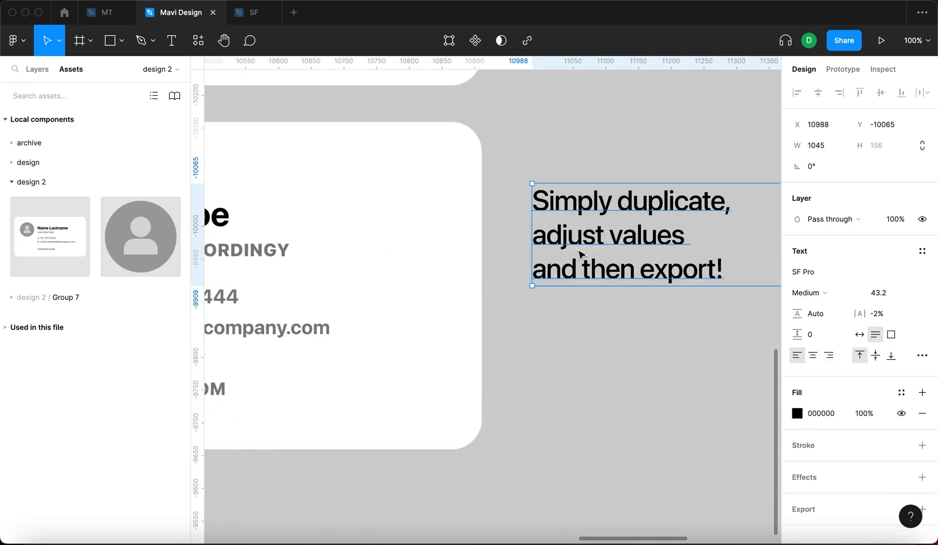
Step: Duplicate the third card below it and set the copy's Name property to a new person's full name
scroll(545, 252, down, 5)
click(489, 256)
alt+drag(490, 256, 496, 341)
click(887, 260)
text(M)
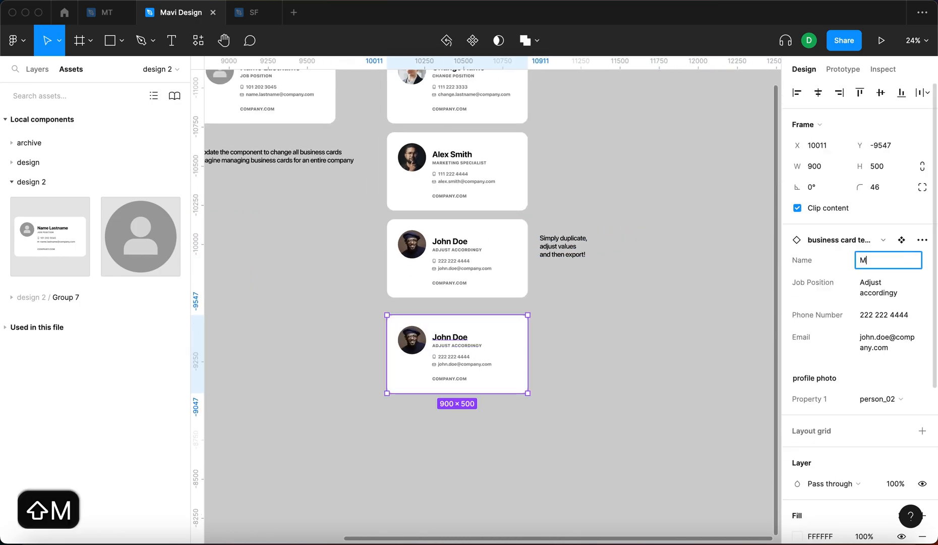
text(arta Lastname)
key(Return)
Step: Set the fourth card's Job Position to "VP marketing" and replace the name part of its Email property with that person's name
click(880, 287)
text(VP marketing)
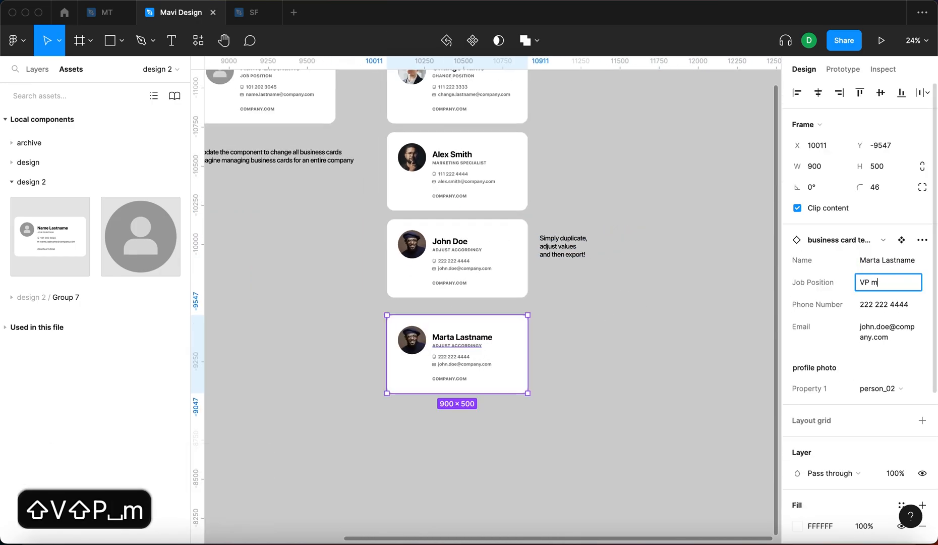
key(Return)
double_click(877, 328)
text(marta l)
key(BackSpace)
key(BackSpace)
text(.lastname)
Step: Switch the fourth card's profile photo to the woman's portrait and move the card up to match the spacing of the others
click(877, 387)
click(881, 372)
click(549, 329)
mouse_move(474, 349)
mouse_down()
mouse_move(474, 332)
mouse_move(475, 340)
mouse_up()
Step: Move the "Simply duplicate" note to the empty canvas below the fourth card
click(600, 321)
scroll(605, 320, left, 1)
scroll(605, 320, up, 1)
click(606, 262)
scroll(464, 438, up, 5)
Step: Replace the note's text with "Leave comments below if you have any questions!" and "See you in the next one!" on a second line
key(Return)
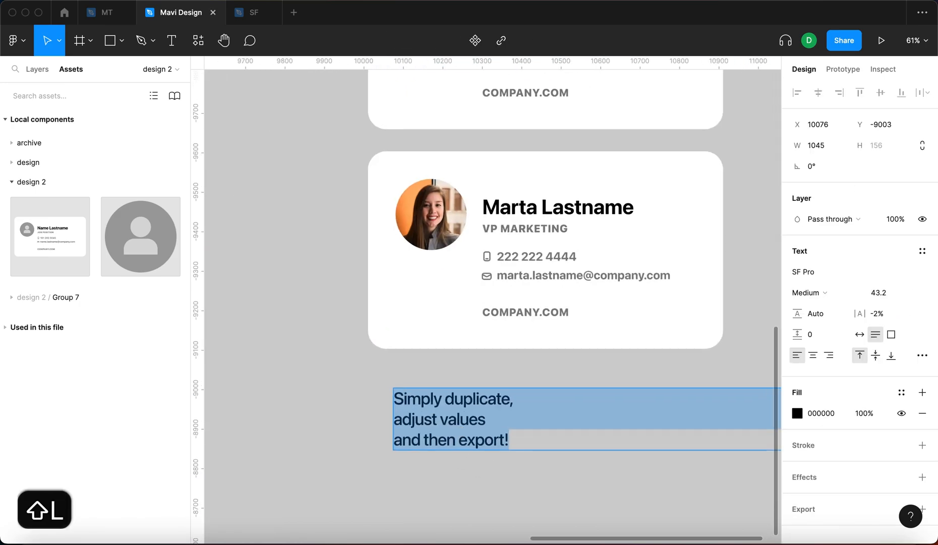
text(Leave comments below)
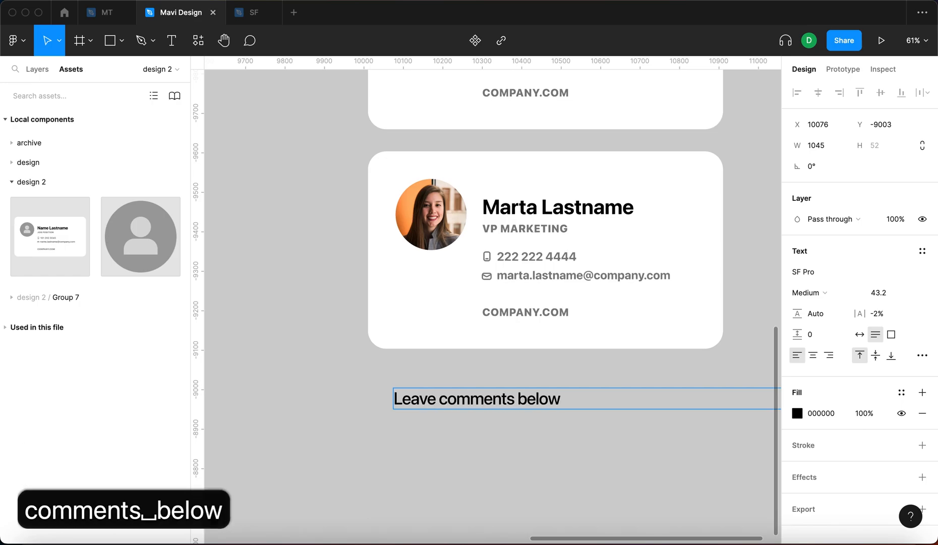
text( if you have any questions!)
key(Return)
text(See you in the ne)
key(BackSpace)
key(BackSpace)
text(next one!)
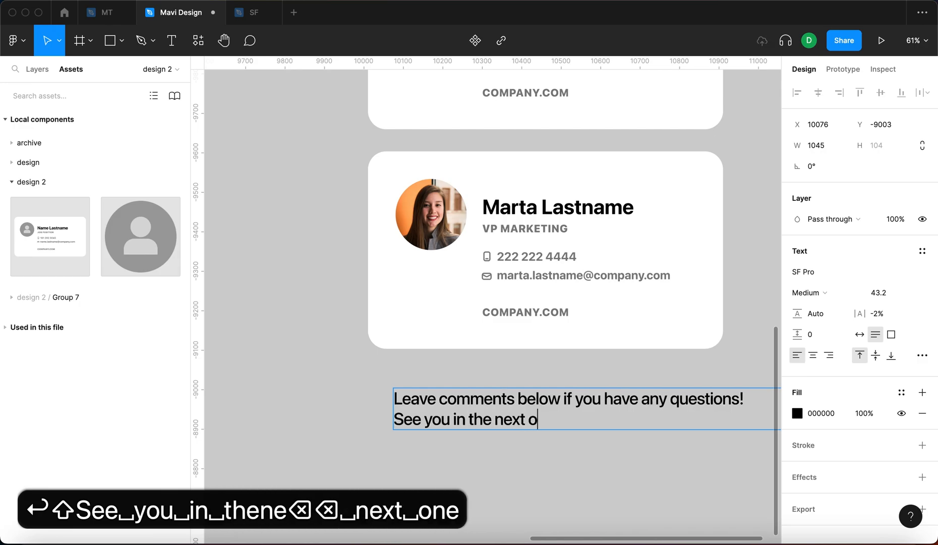
key(Escape)
scroll(479, 416, down, 3)
click(505, 459)
scroll(517, 390, down, 3)
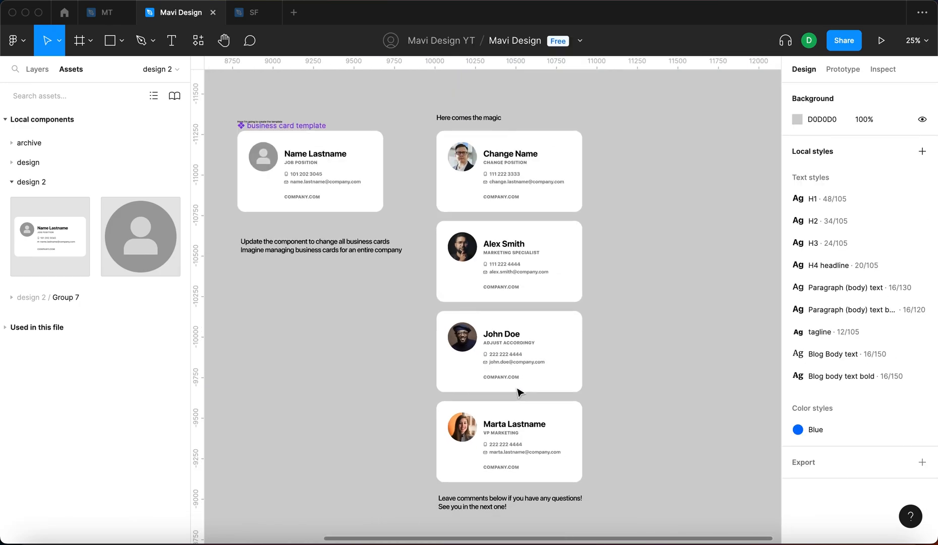